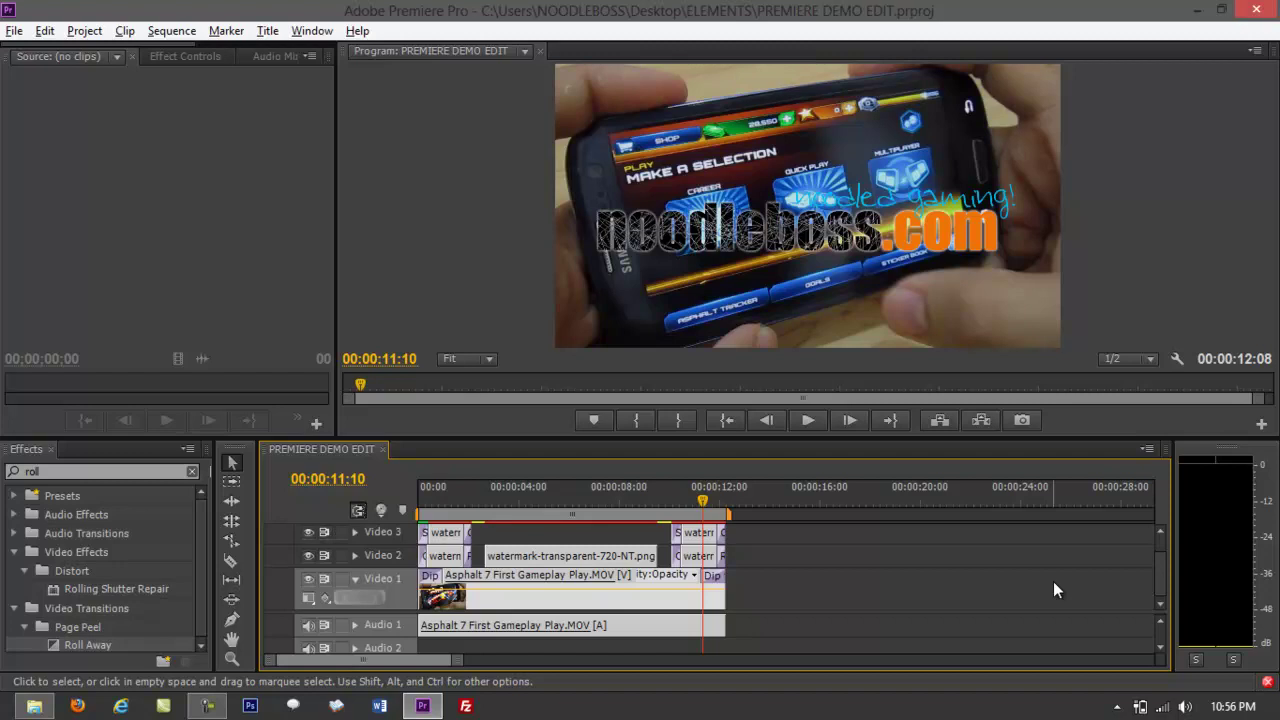
Marquee-select the gameplay and watermark clips on Video 1–3 and Audio 1, and rewind the playhead to 00:00:00:00.
left_click_drag(802, 628, 401, 506)
left_click_drag(768, 624, 418, 524)
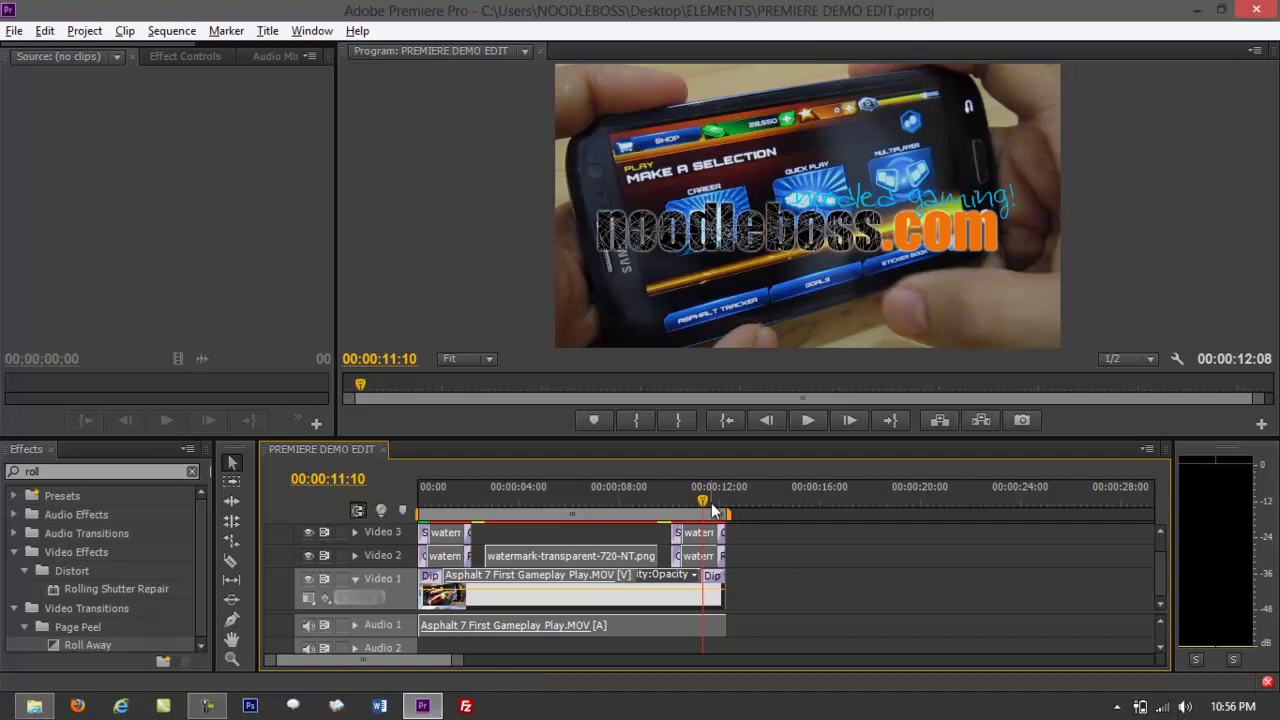
left_click_drag(703, 501, 394, 473)
Play the sequence from around the nine-second mark and stop at 00:00:10:23.
key("space")
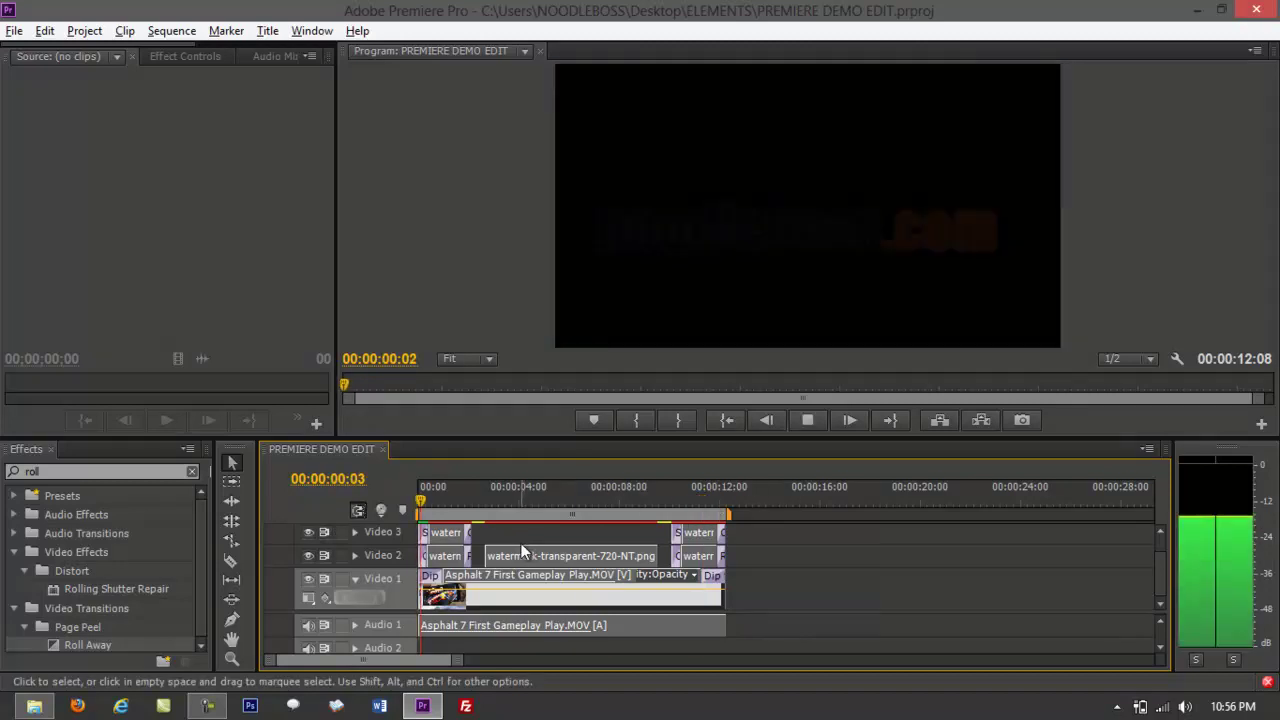
left_click(646, 500)
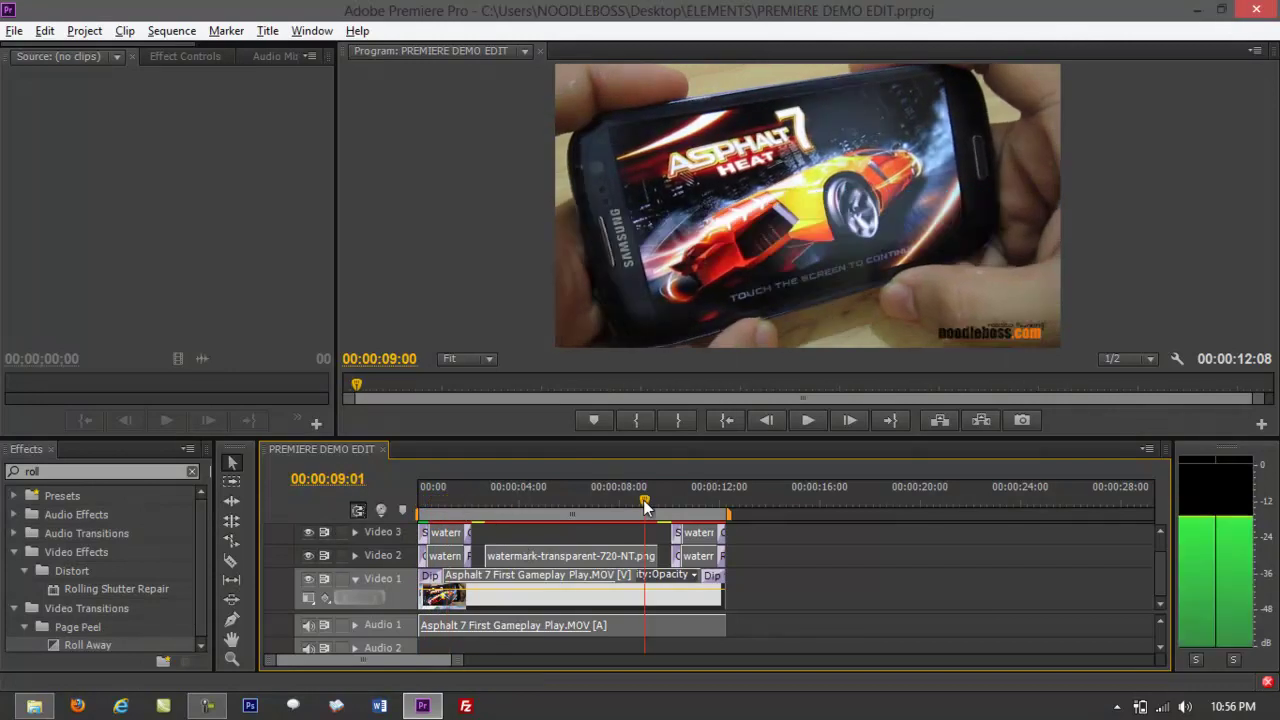
key("space")
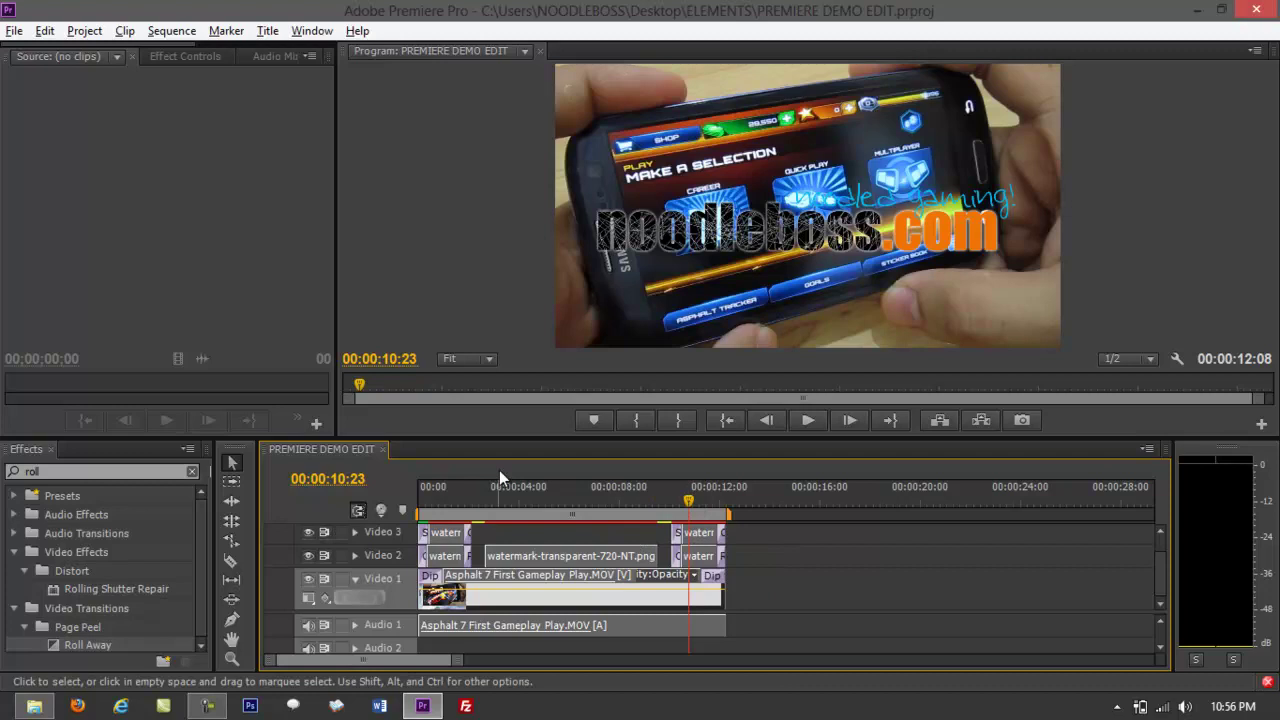
Start a preview render of the sequence, then cancel it before it finishes.
left_click(17, 31)
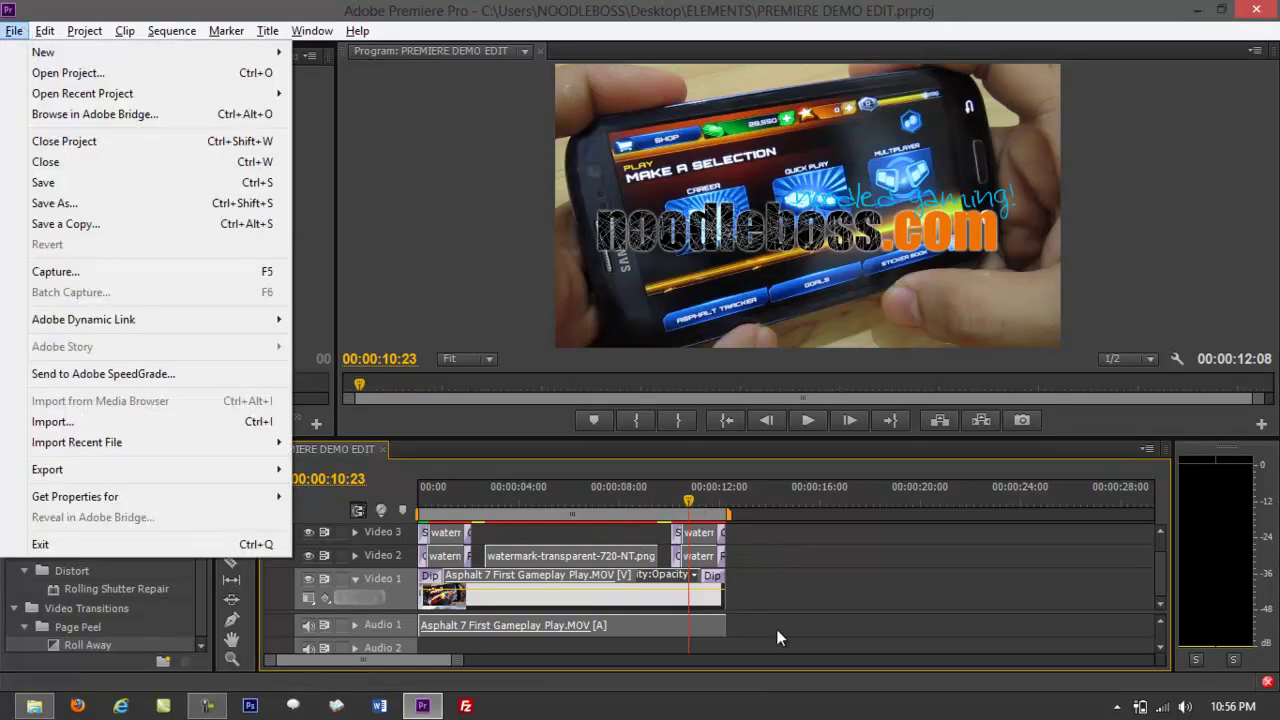
left_click(854, 582)
key("Return")
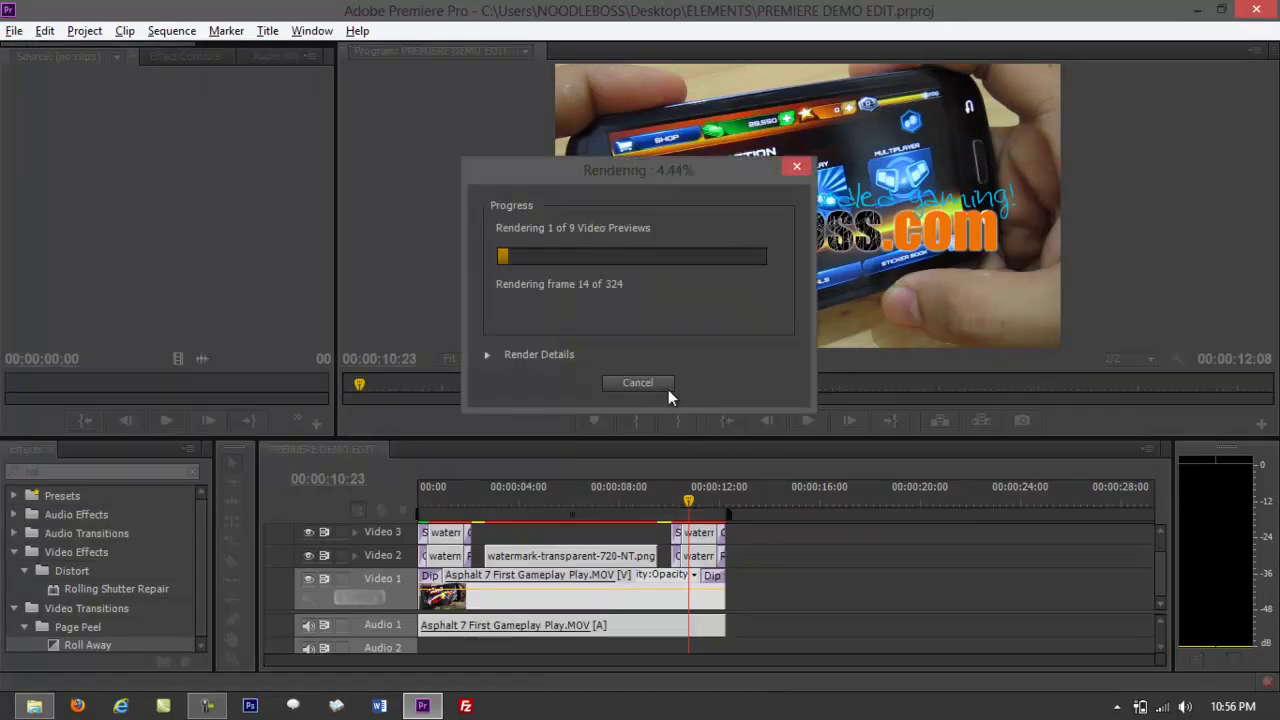
left_click(666, 392)
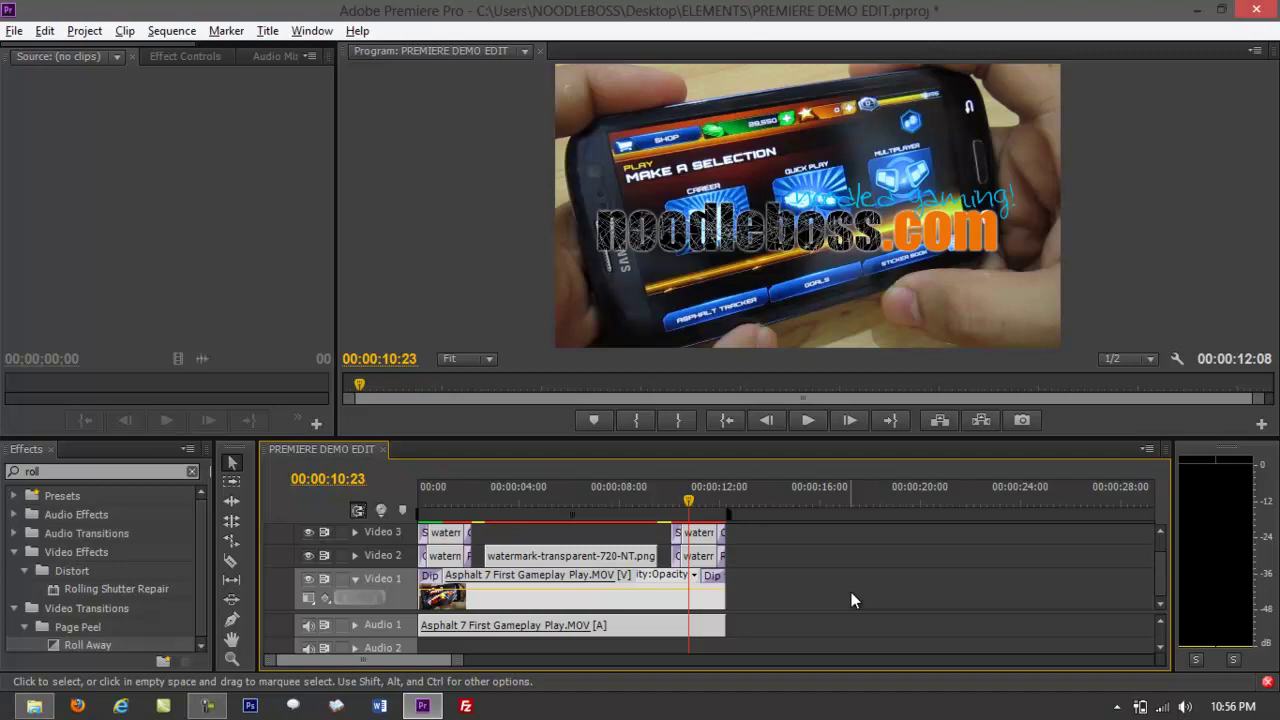
Rewind the playhead to the sequence start and scrub to about 00:00:11:19.
left_click(55, 196)
left_click(14, 31)
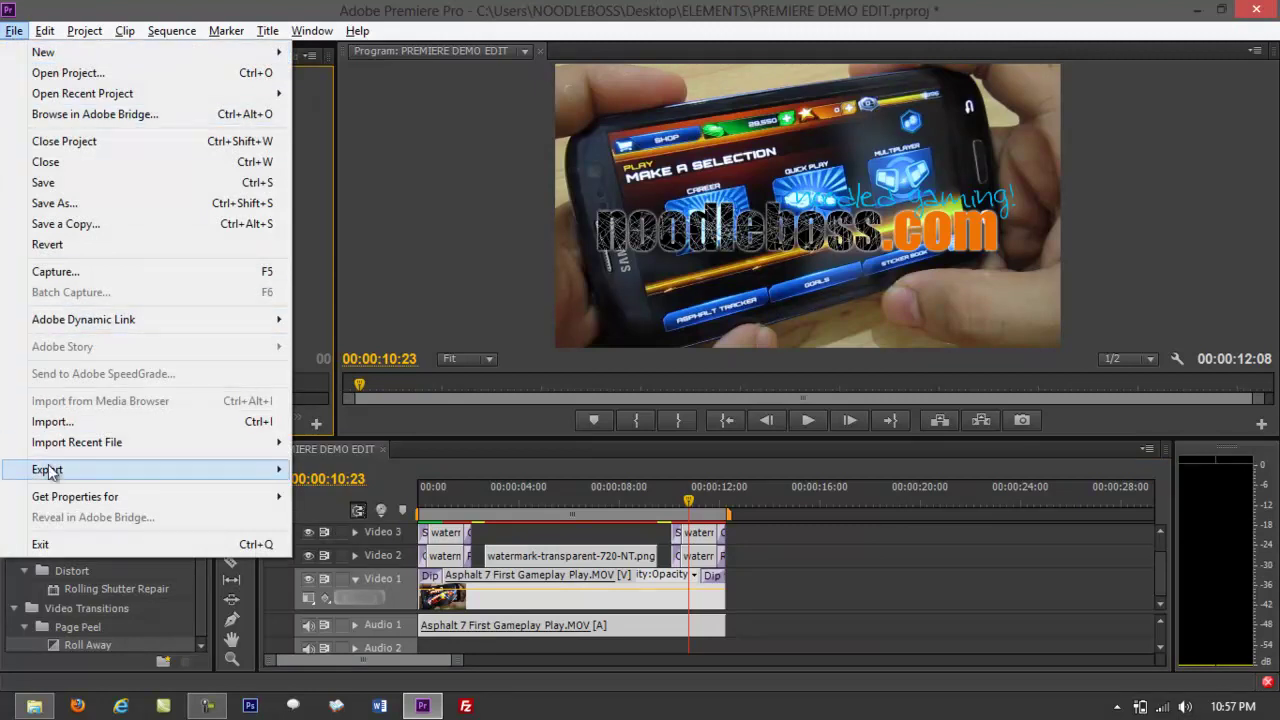
mouse_move(48, 471)
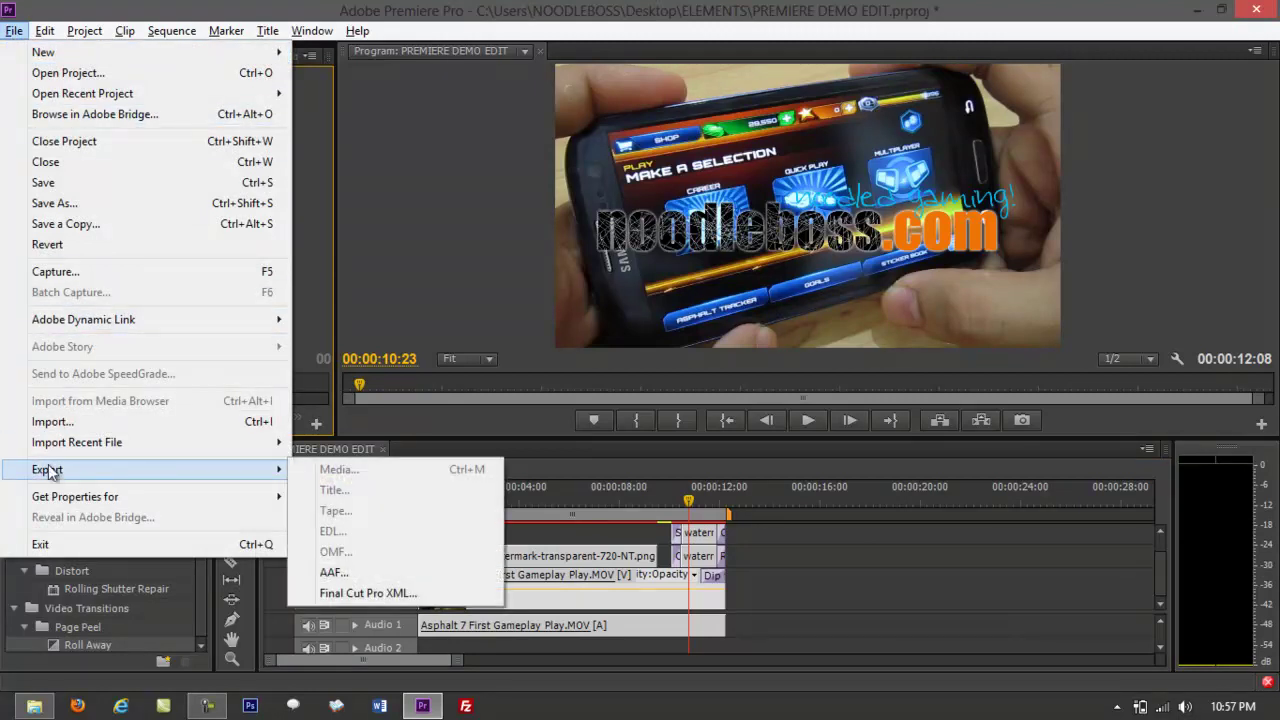
left_click(818, 583)
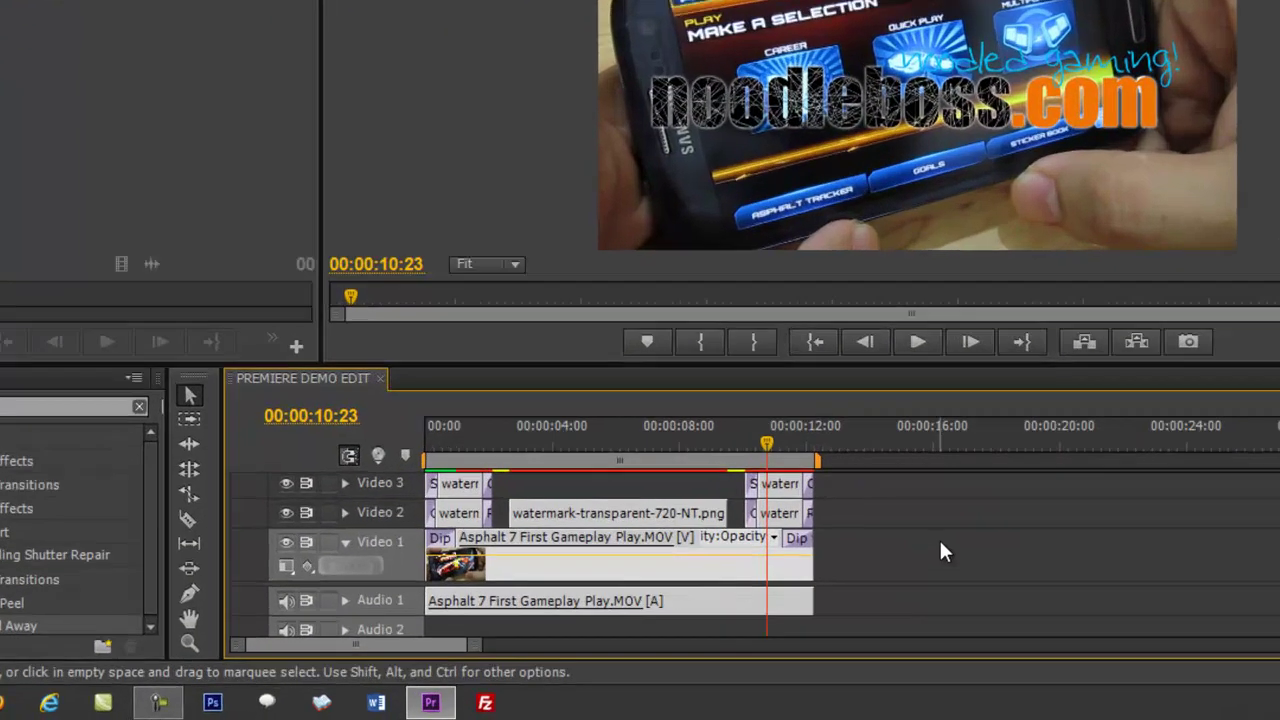
key("Home")
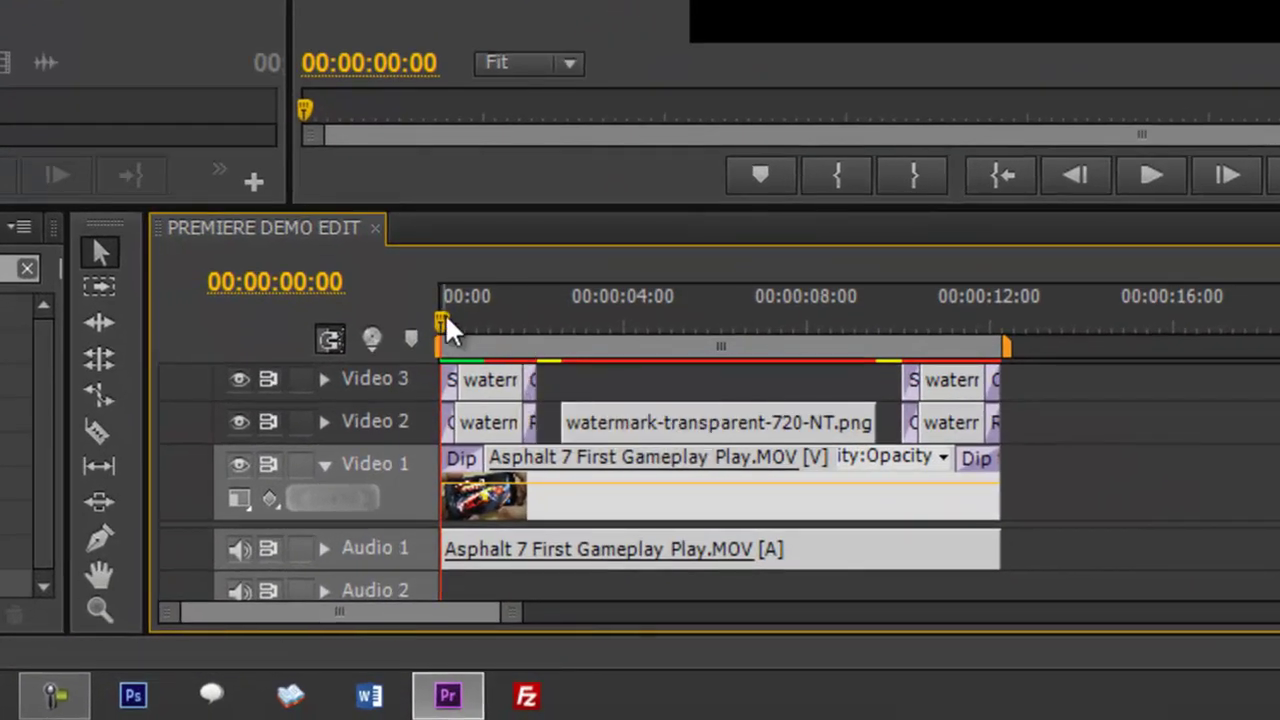
mouse_move(445, 315)
left_mouse_down()
mouse_move(672, 315)
mouse_move(600, 325)
mouse_move(977, 347)
mouse_move(256, 347)
left_mouse_up()
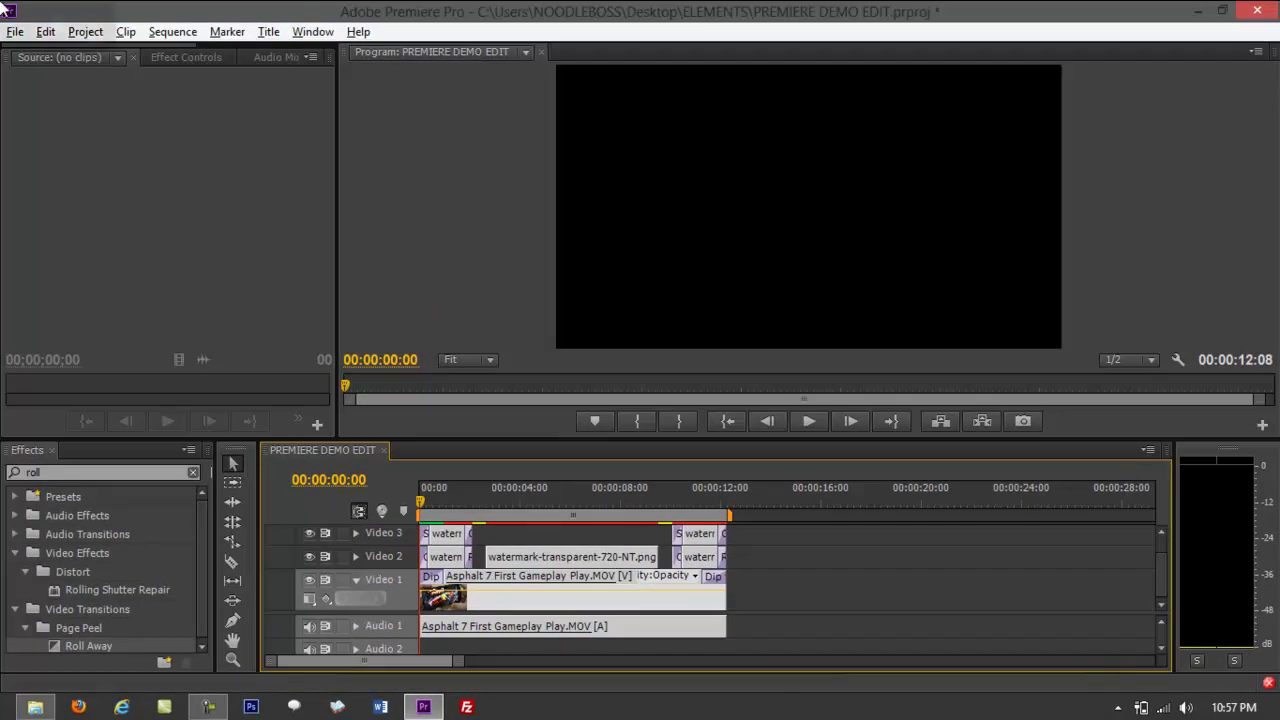
Open Export Media settings for PREMIERE DEMO EDIT, preset to H.264 YouTube HD 720p.
left_click(15, 31)
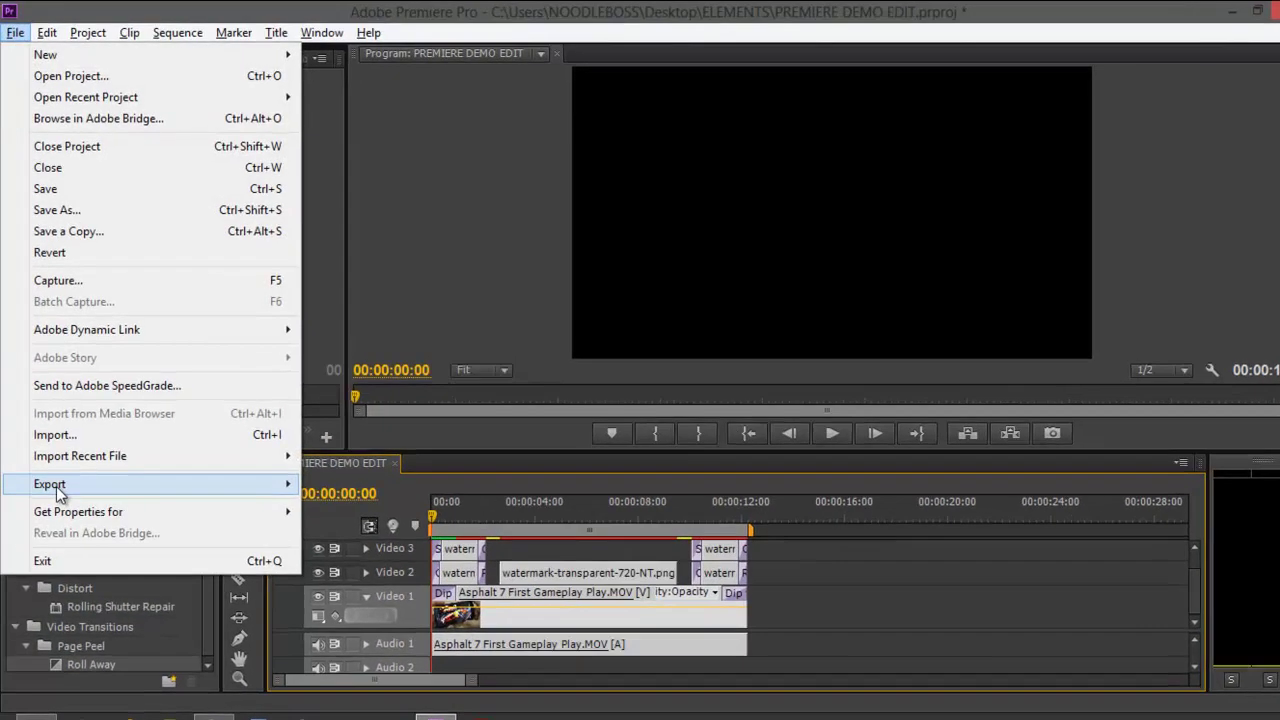
mouse_move(60, 470)
left_click(393, 474)
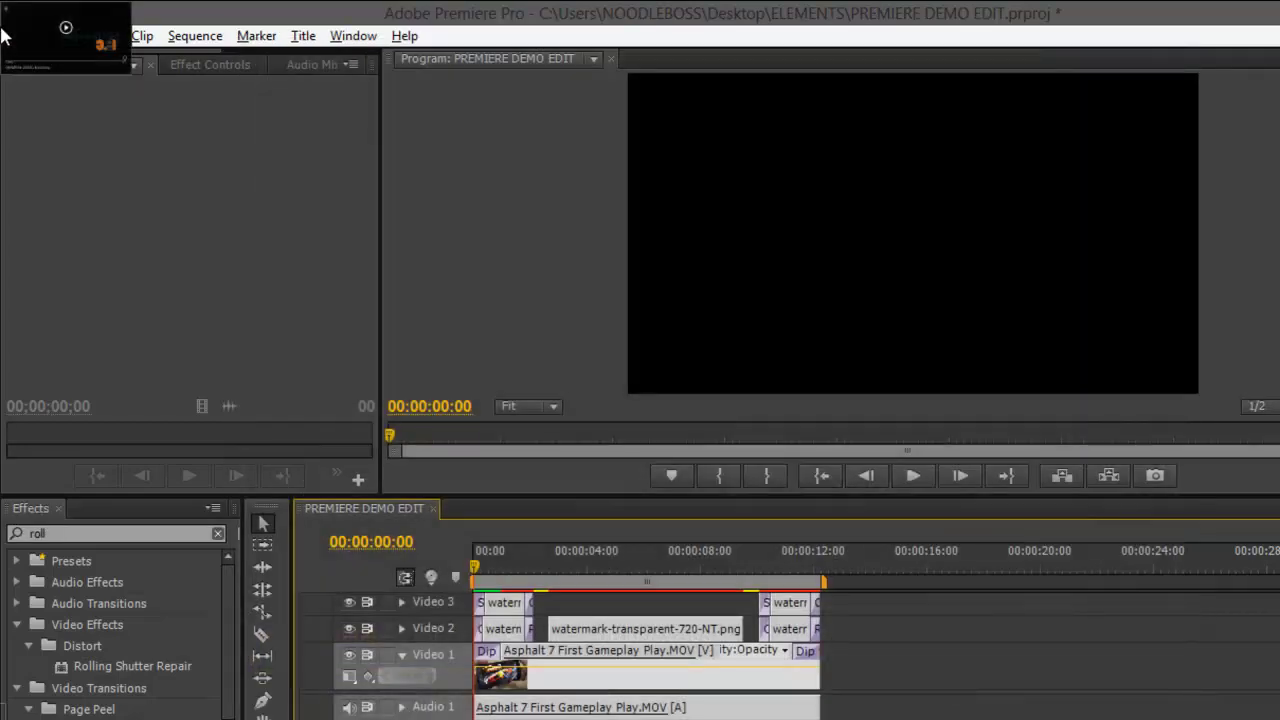
left_click(17, 38)
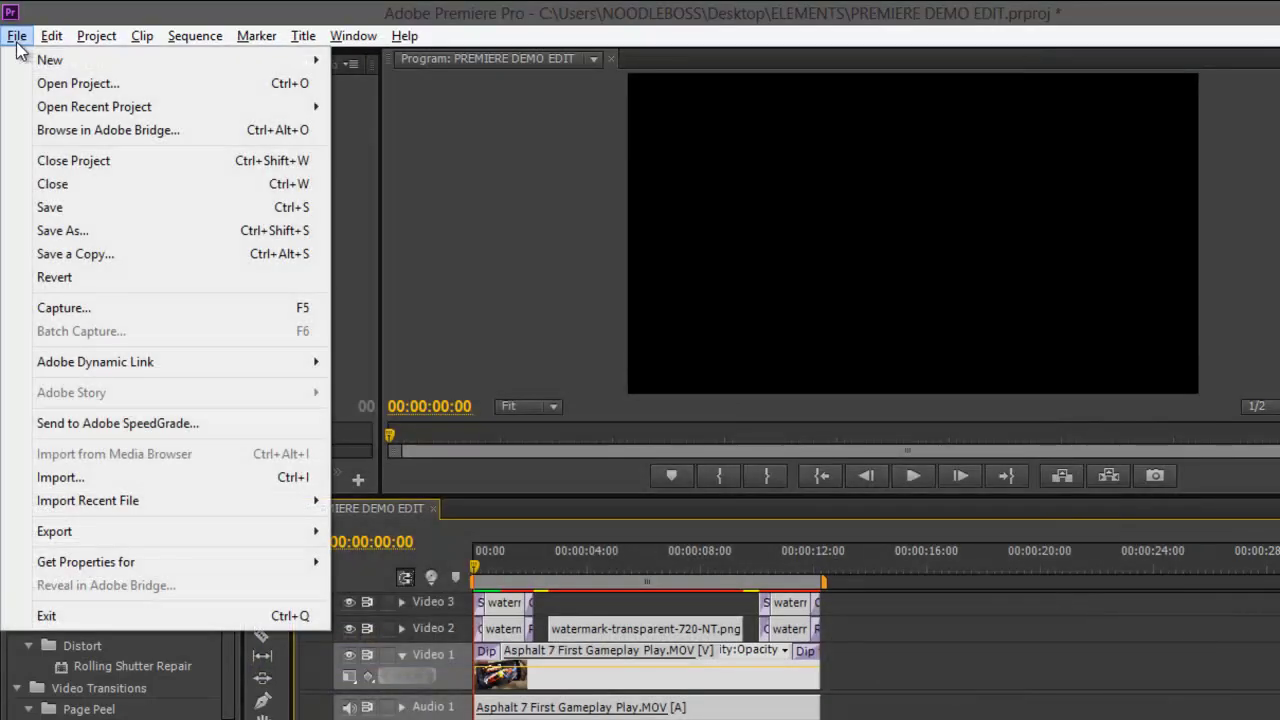
mouse_move(60, 538)
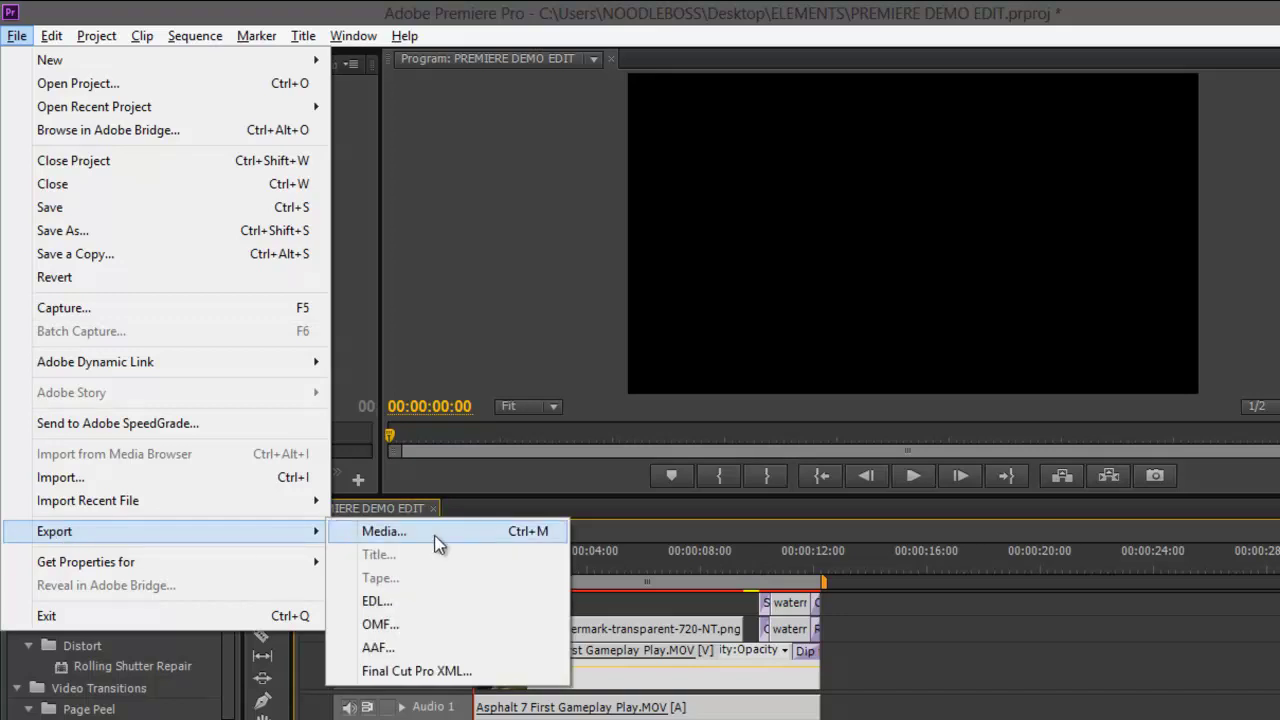
left_click(438, 533)
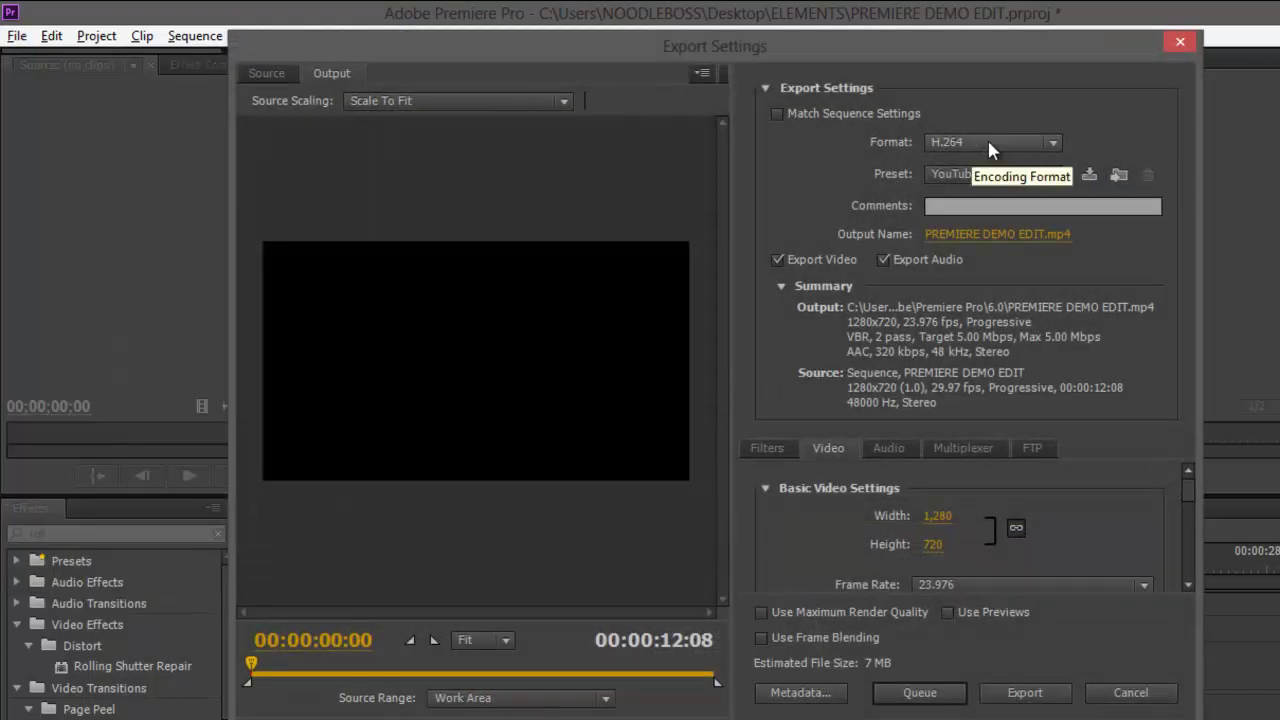
Switch the export format to AVI (NTSC DV, 720x480) and preview the watermarked gameplay.
left_click(988, 142)
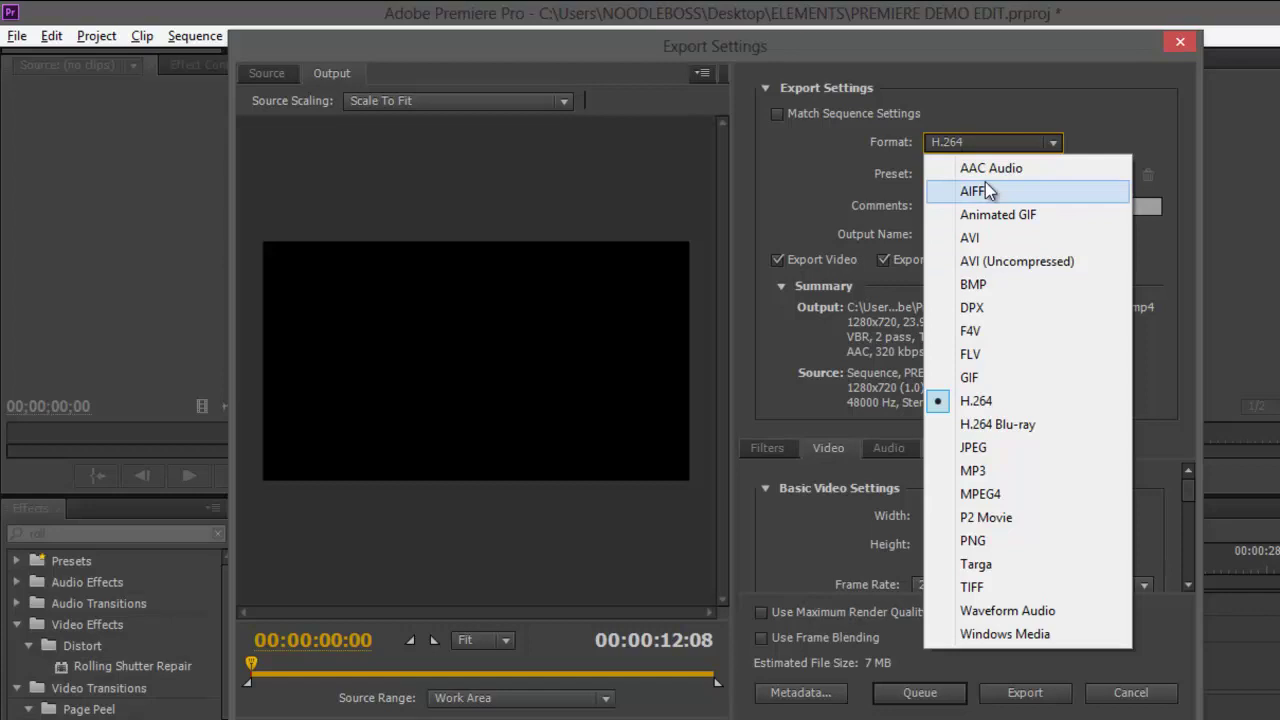
left_click(972, 238)
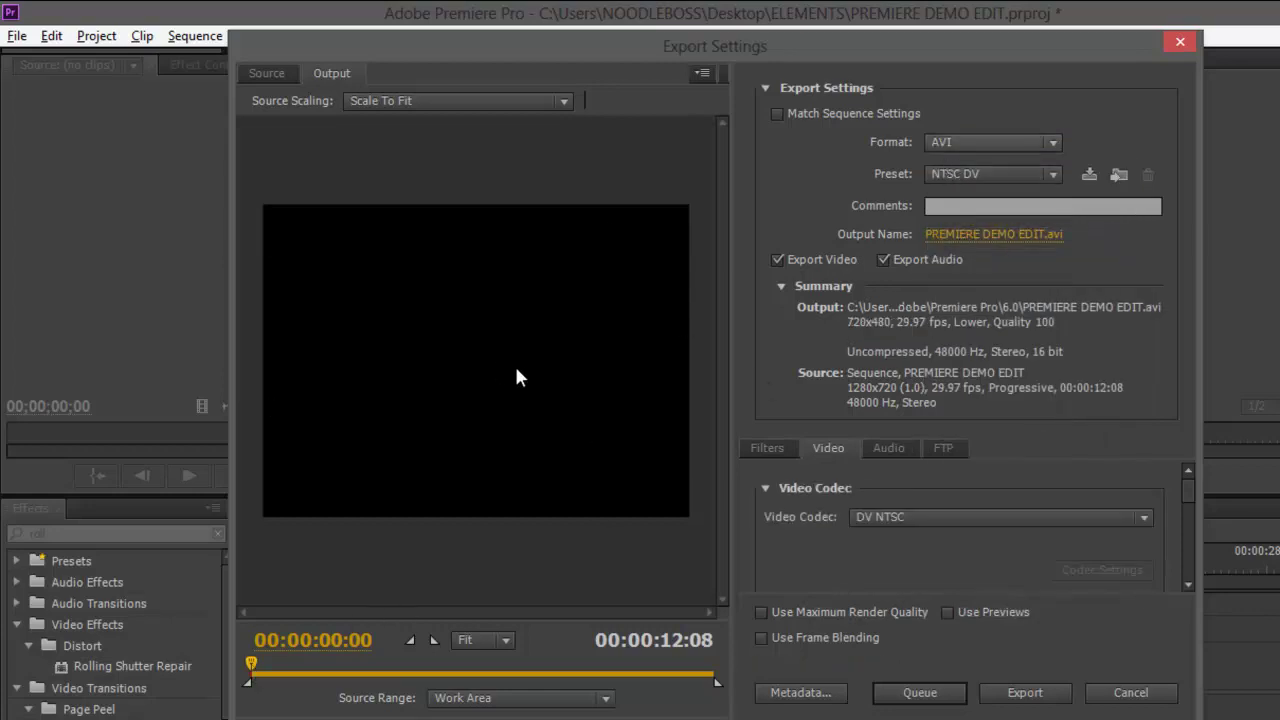
left_click_drag(251, 663, 314, 669)
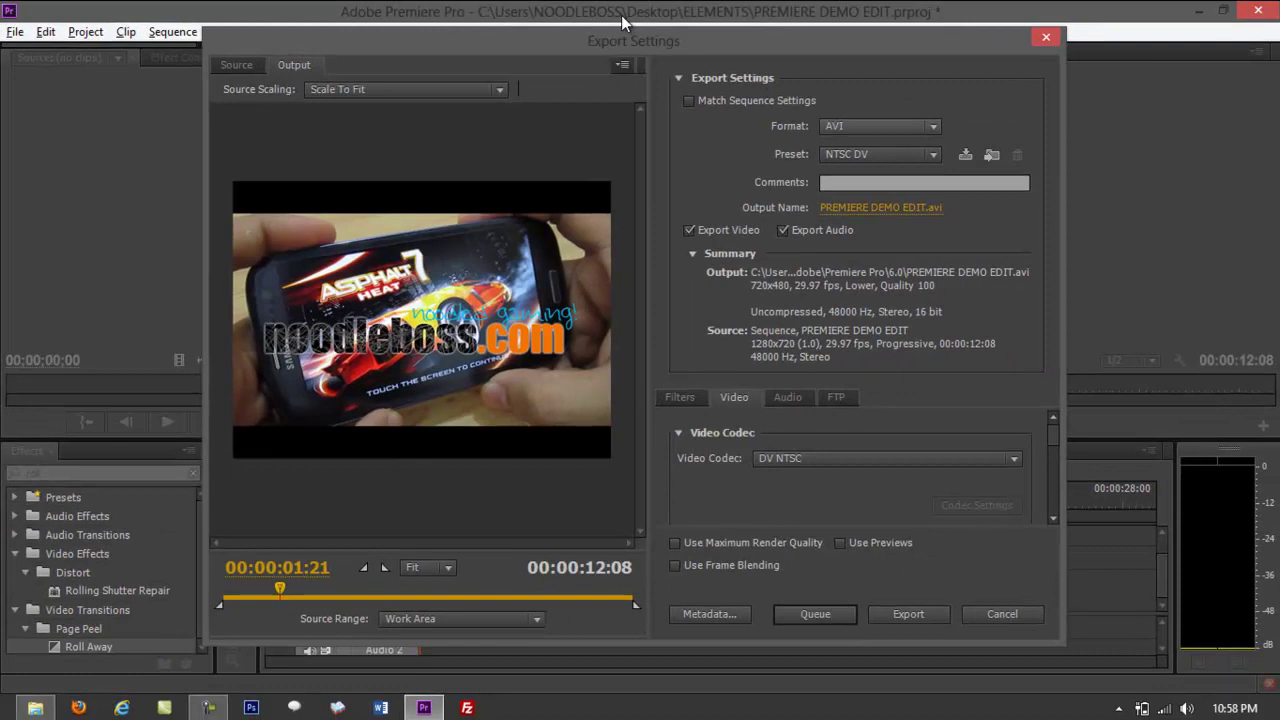
left_click_drag(615, 43, 624, 46)
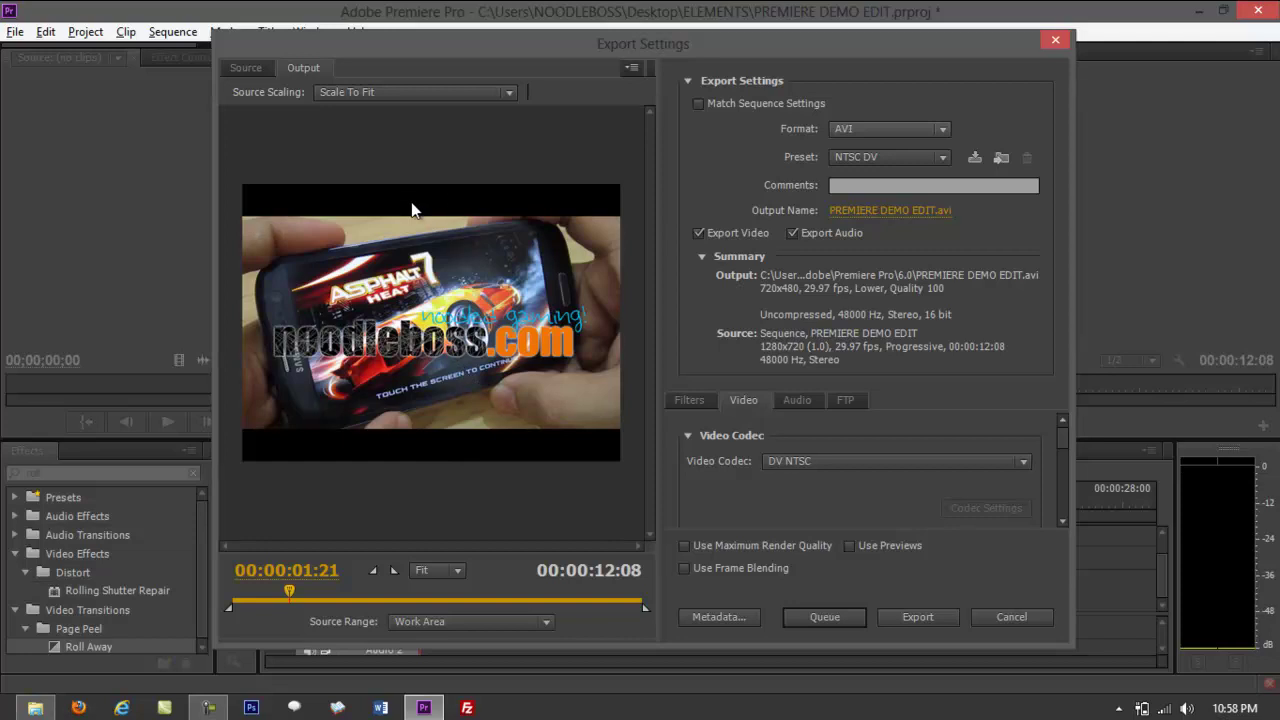
Set the format back to H.264 and preview frames up to the noodleboss.com title.
left_click(843, 131)
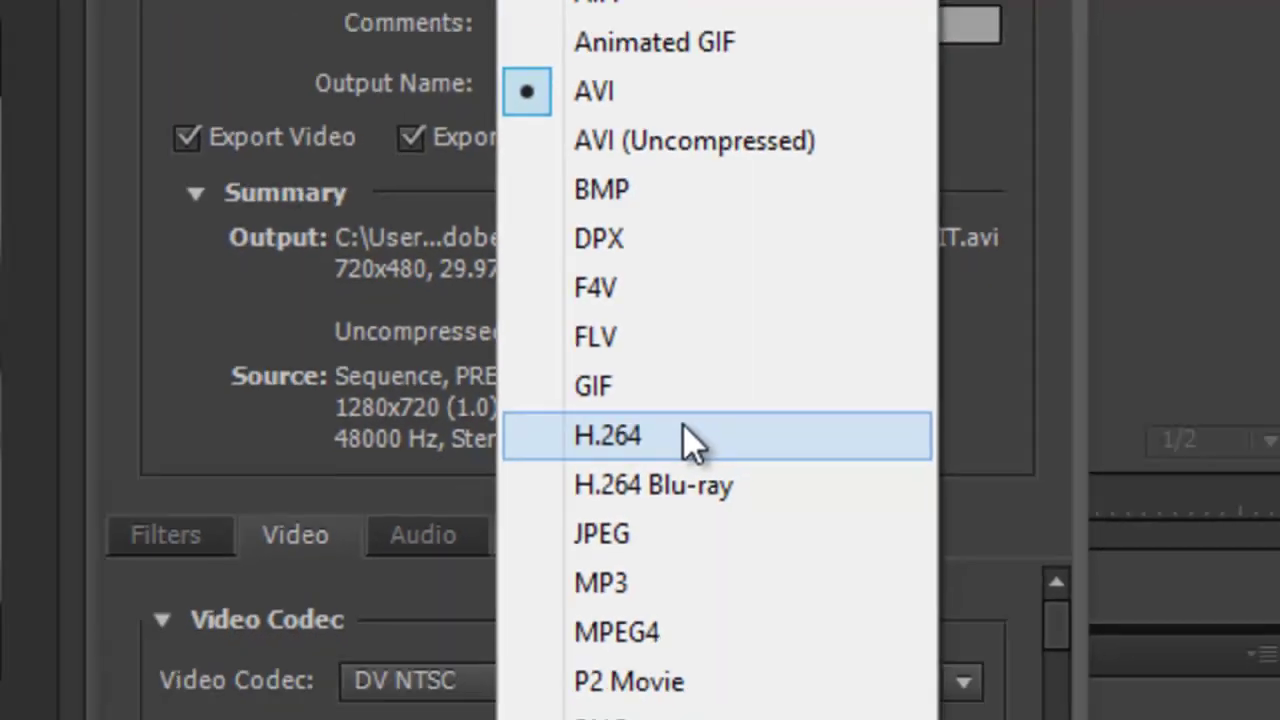
left_click(683, 430)
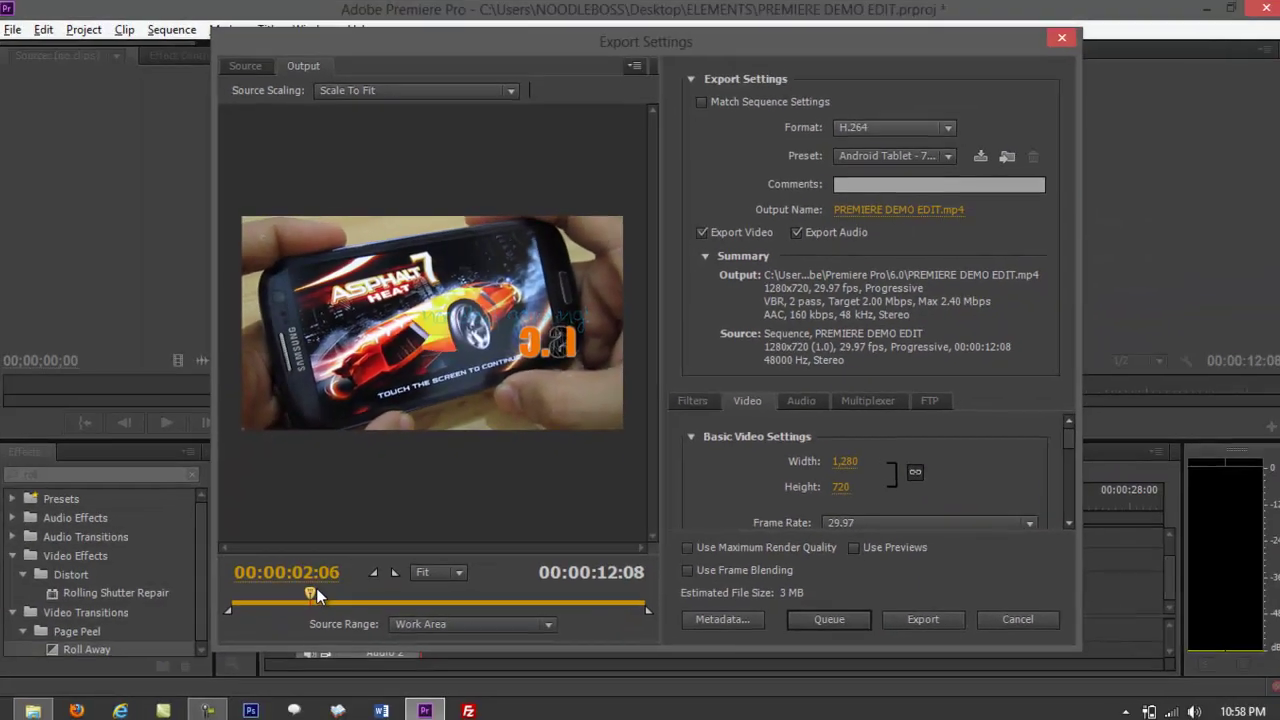
left_click_drag(316, 588, 365, 580)
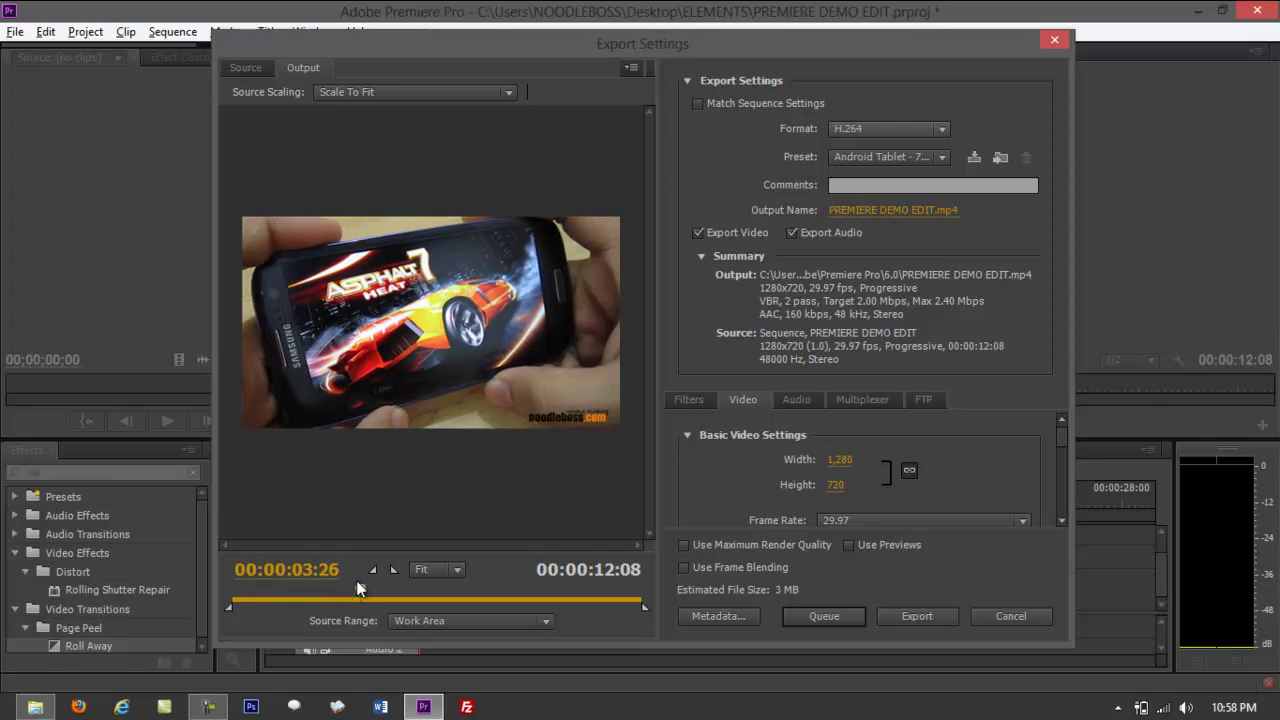
left_click_drag(356, 581, 290, 588)
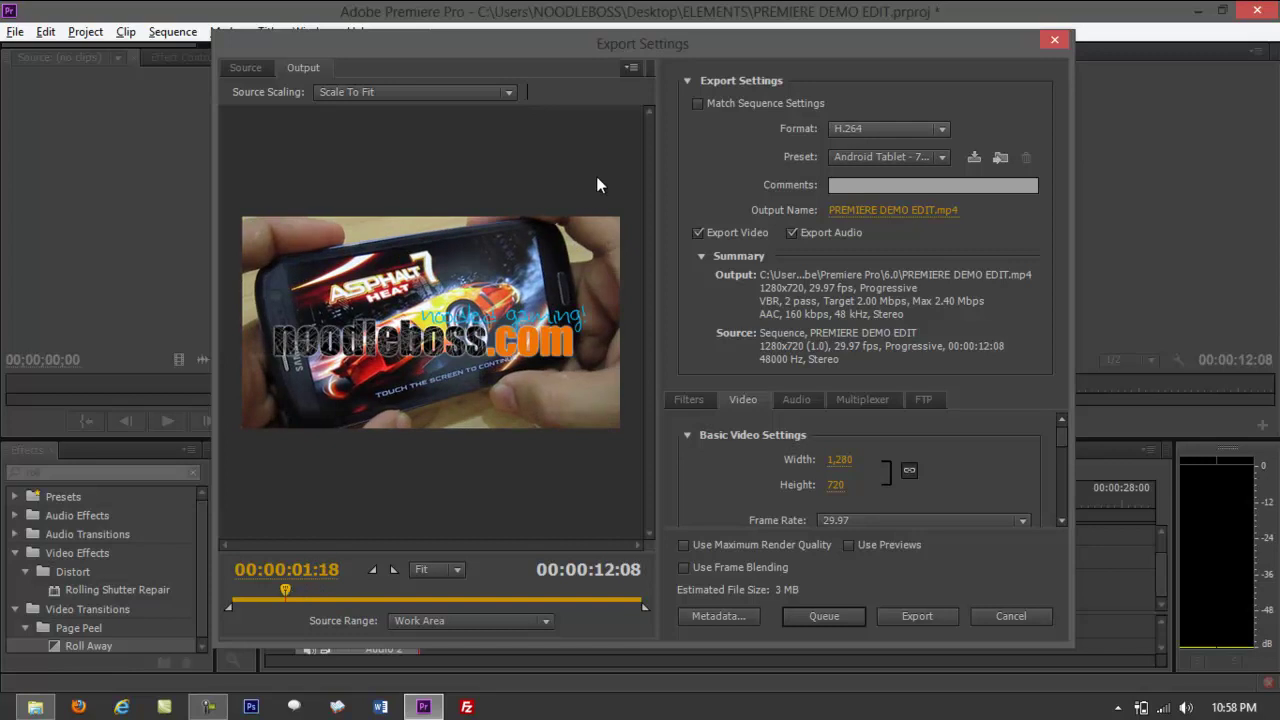
Choose the YouTube HD 720p 23.976 preset: 1280x720, 23.976 fps, 5 Mbps target bitrate.
left_click(861, 158)
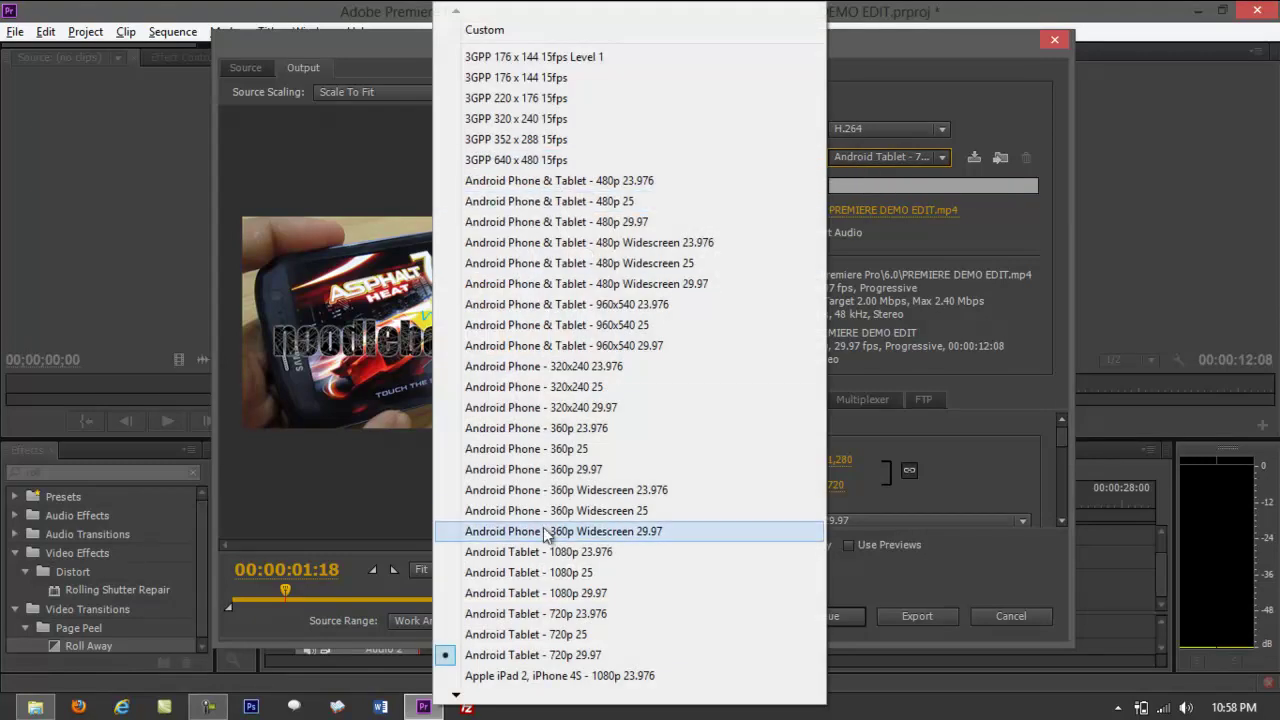
mouse_move(503, 700)
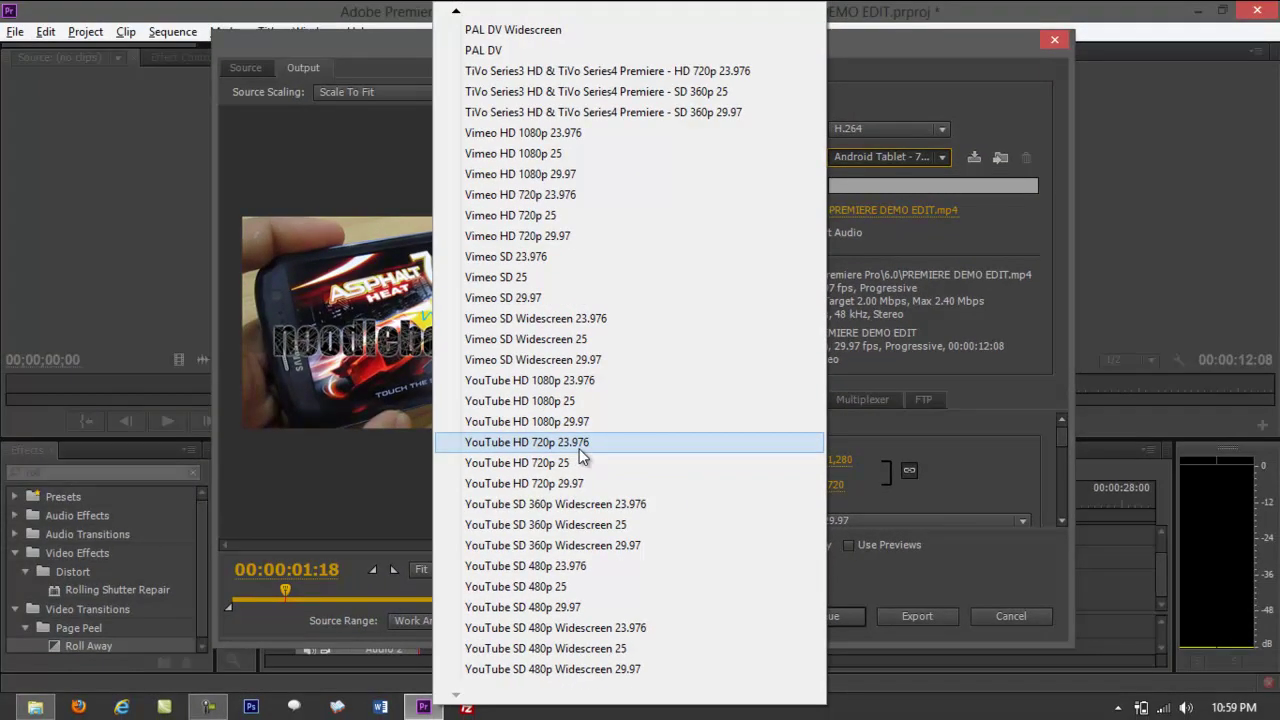
left_click(579, 448)
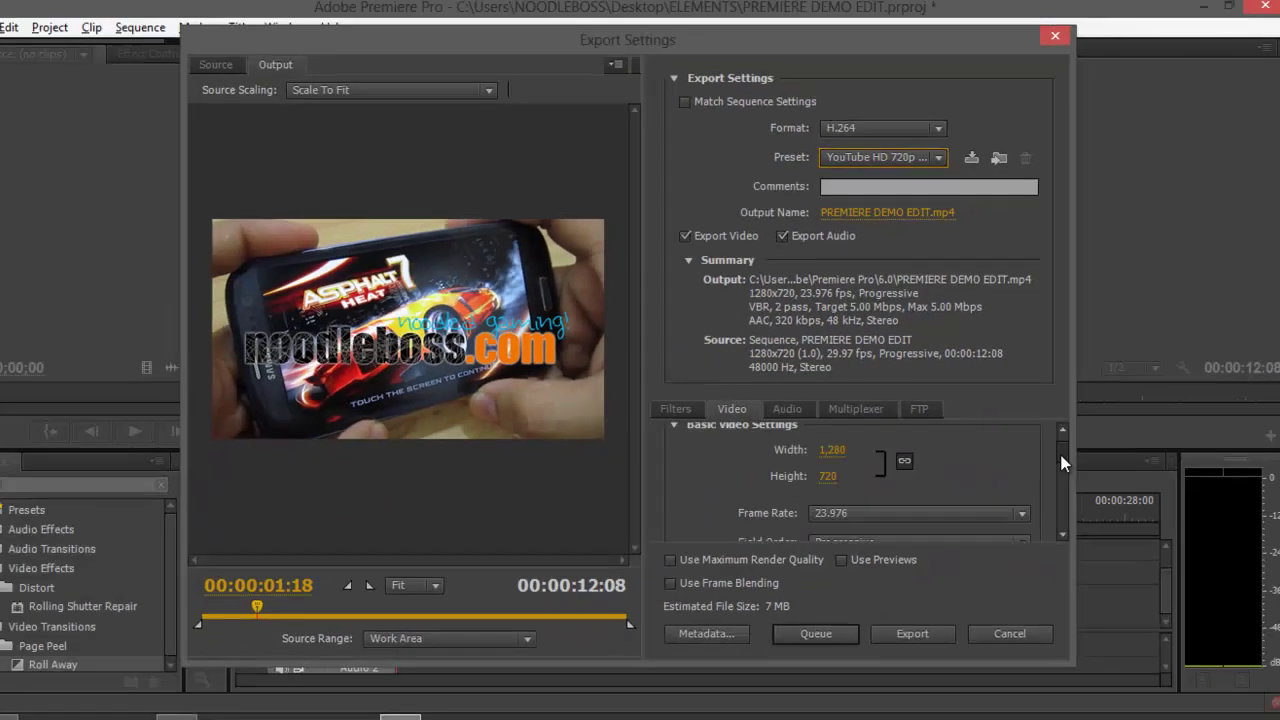
Scroll the Video settings down to Bitrate Settings showing VBR, 2 pass, 5 Mbps.
scroll(1058, 457, "down", 3)
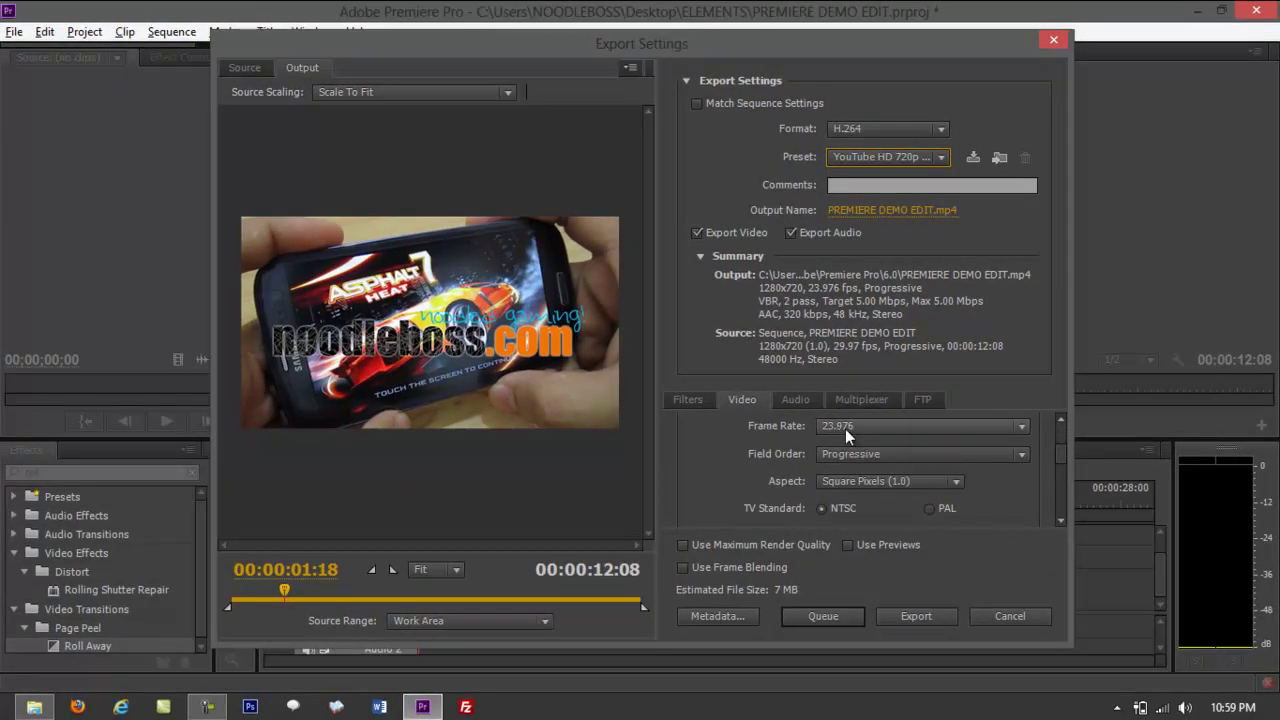
left_click_drag(1060, 457, 1063, 503)
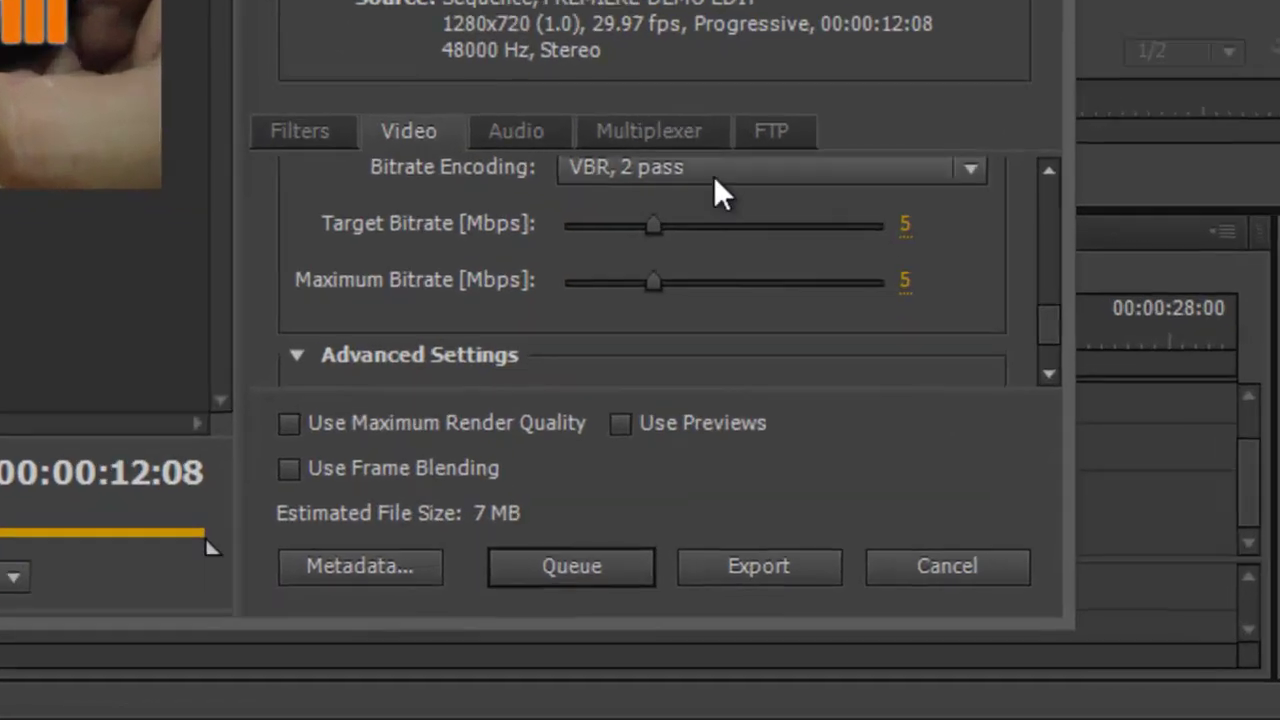
Raise the target and maximum bitrate sliders to 15.96 Mbps under a Custom preset.
left_click_drag(652, 284, 757, 282)
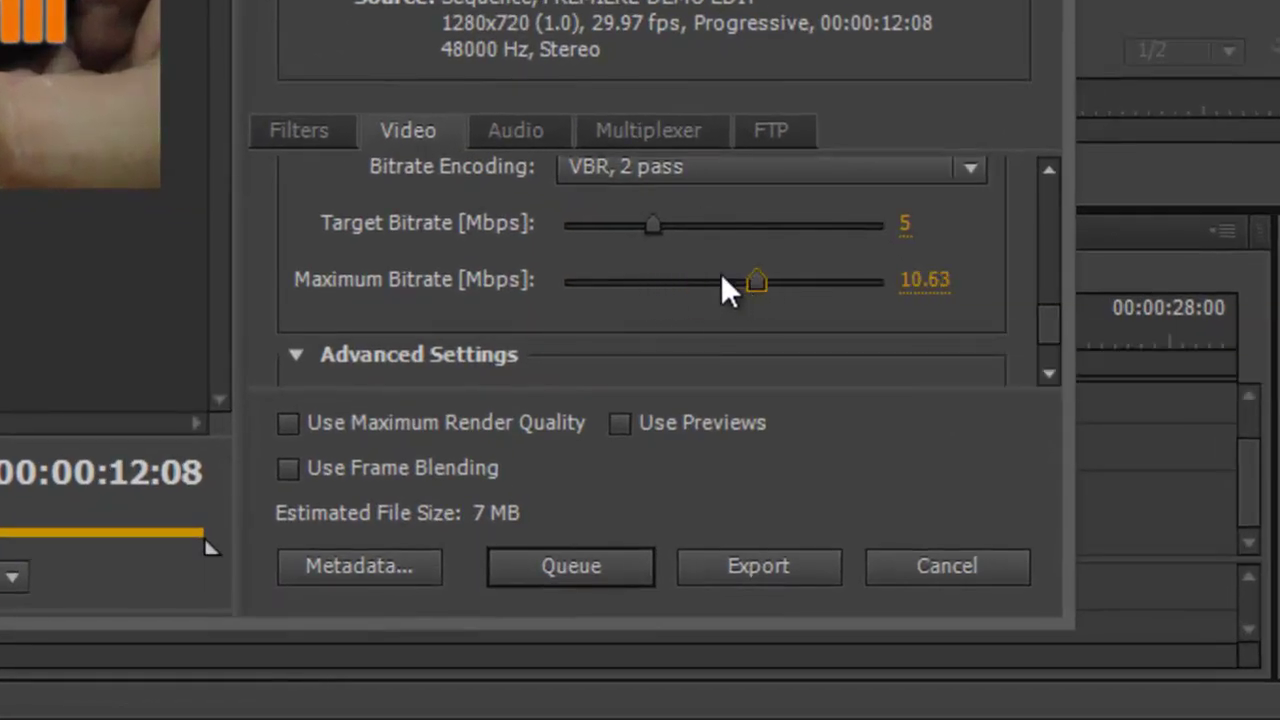
left_click_drag(649, 220, 802, 217)
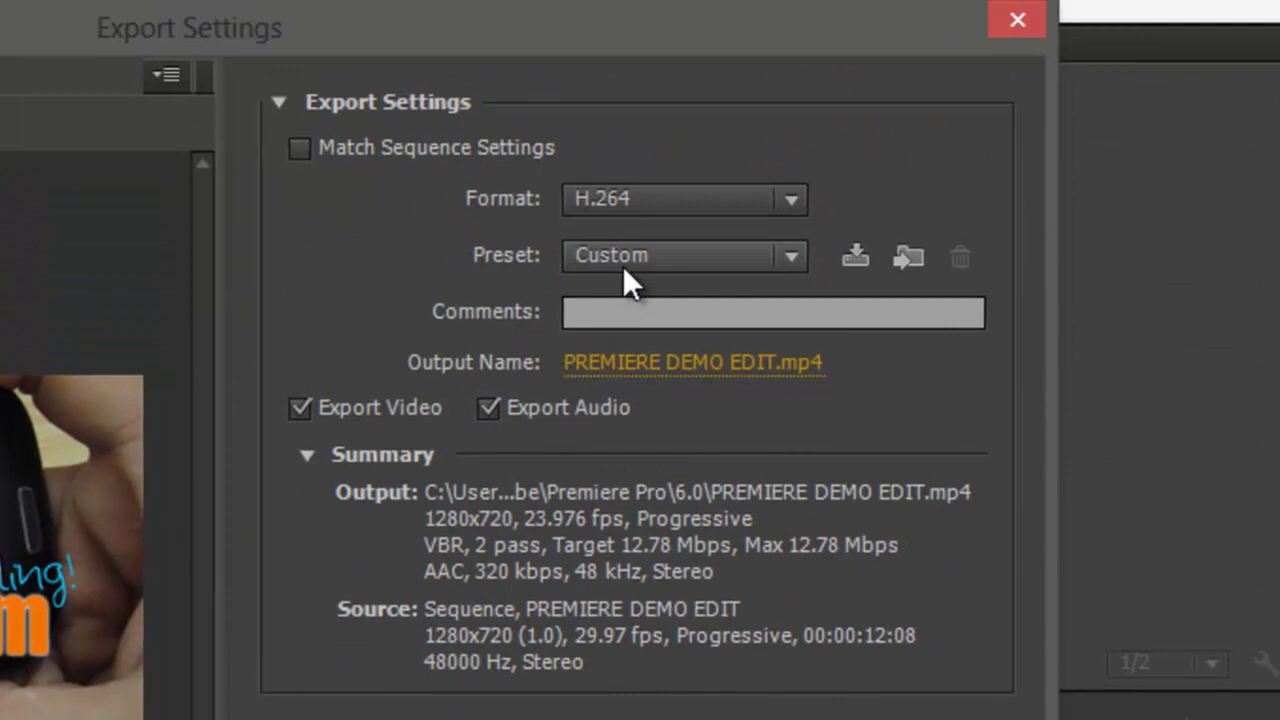
left_click(622, 265)
left_click(623, 266)
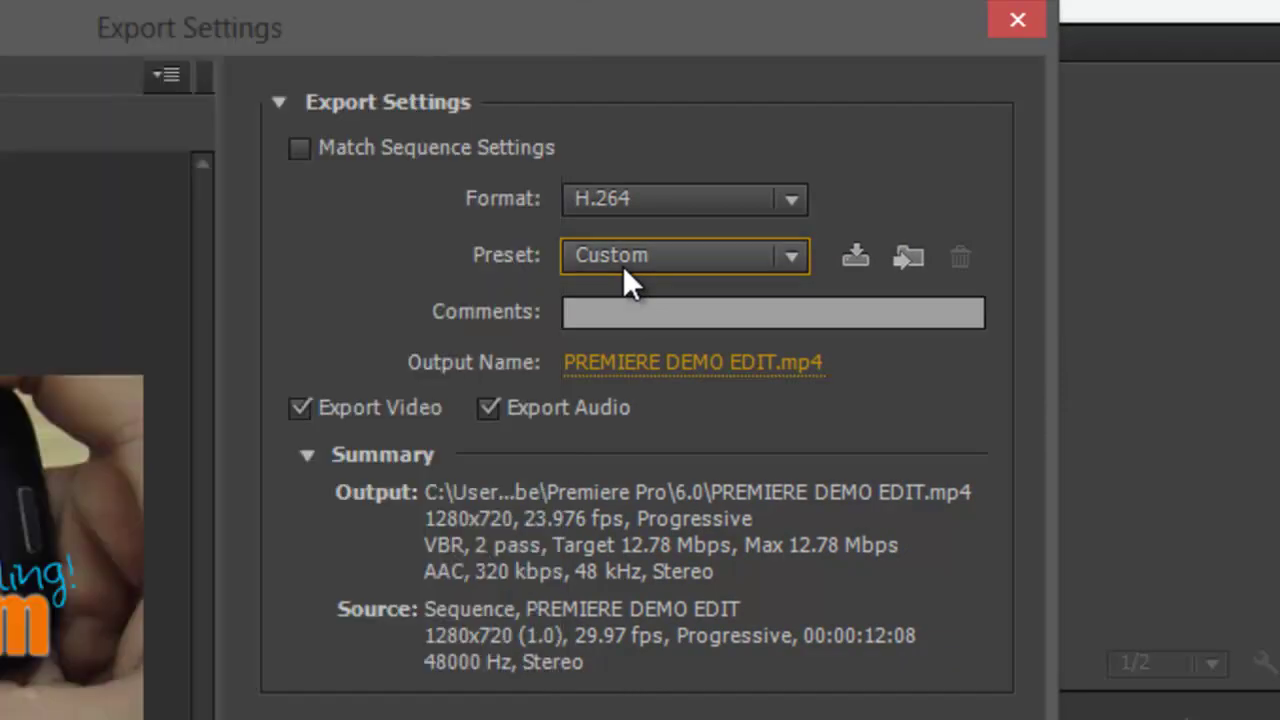
left_click(623, 266)
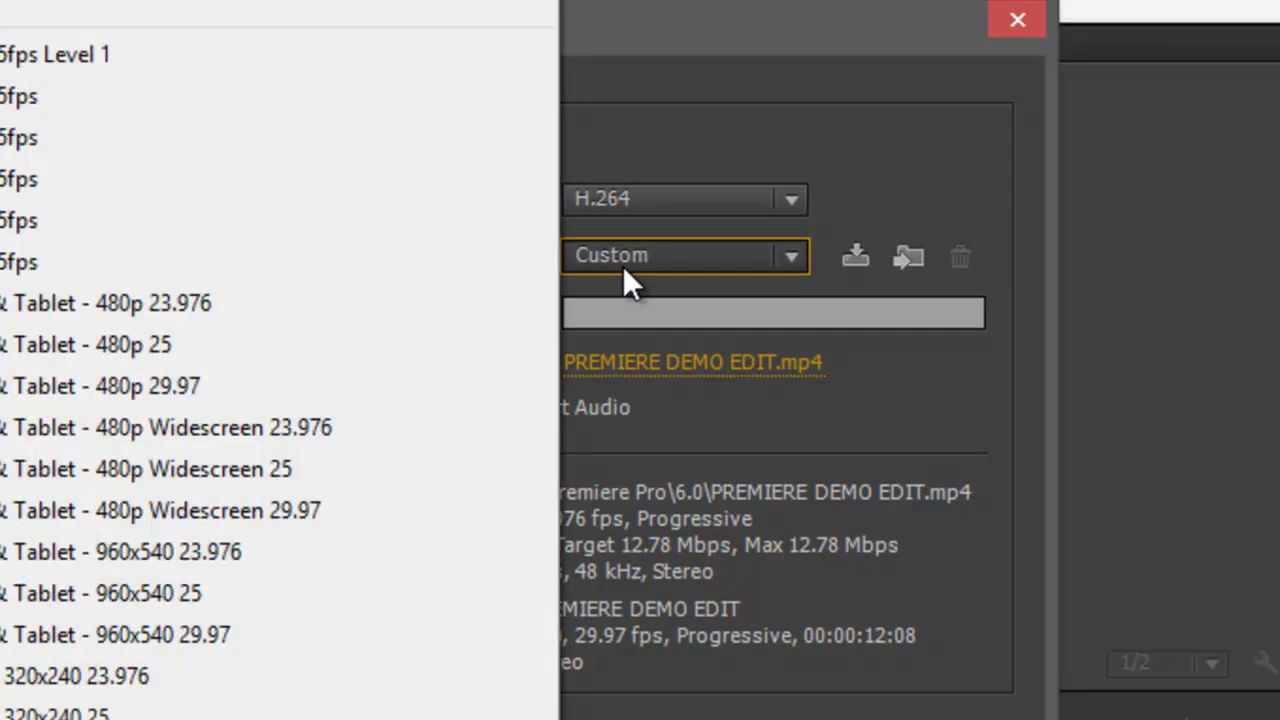
left_click(623, 266)
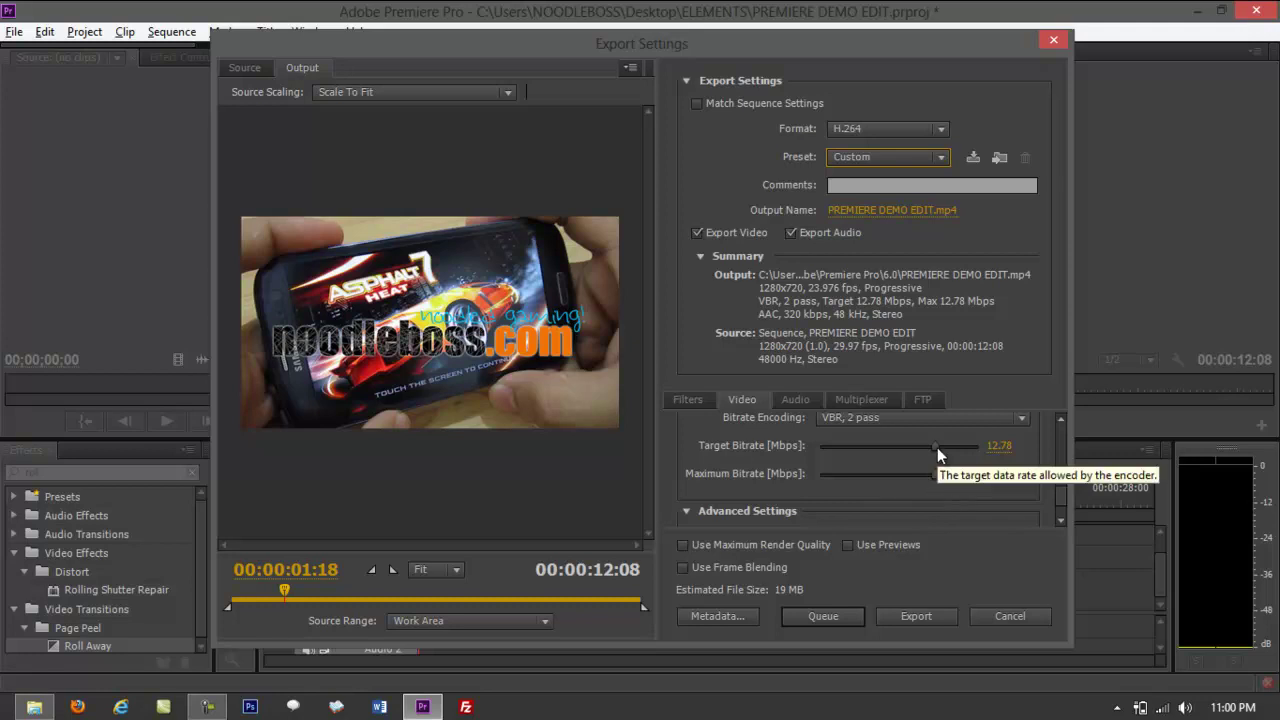
left_click_drag(905, 518, 918, 530)
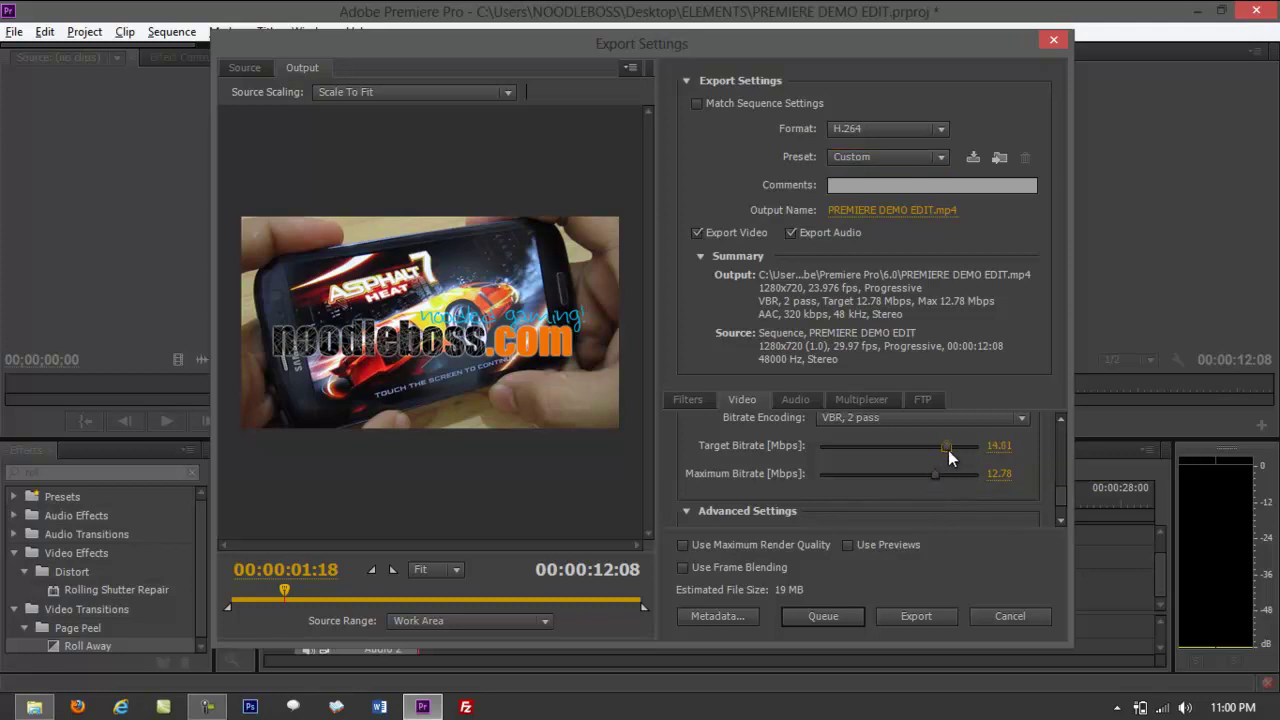
left_click_drag(949, 457, 962, 451)
left_click_drag(965, 446, 966, 447)
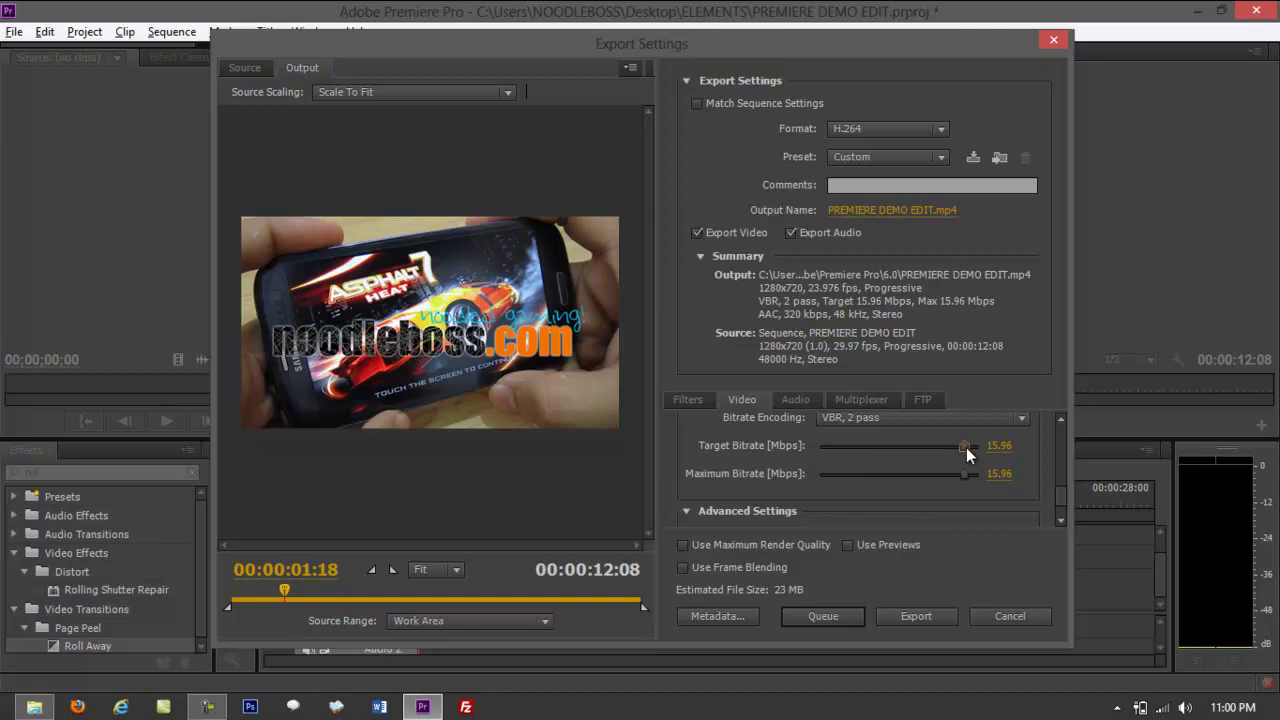
Reselect the YouTube HD 720p 23.976 preset and export PREMIERE DEMO EDIT.mp4.
left_click(852, 130)
left_click(861, 131)
left_click(871, 152)
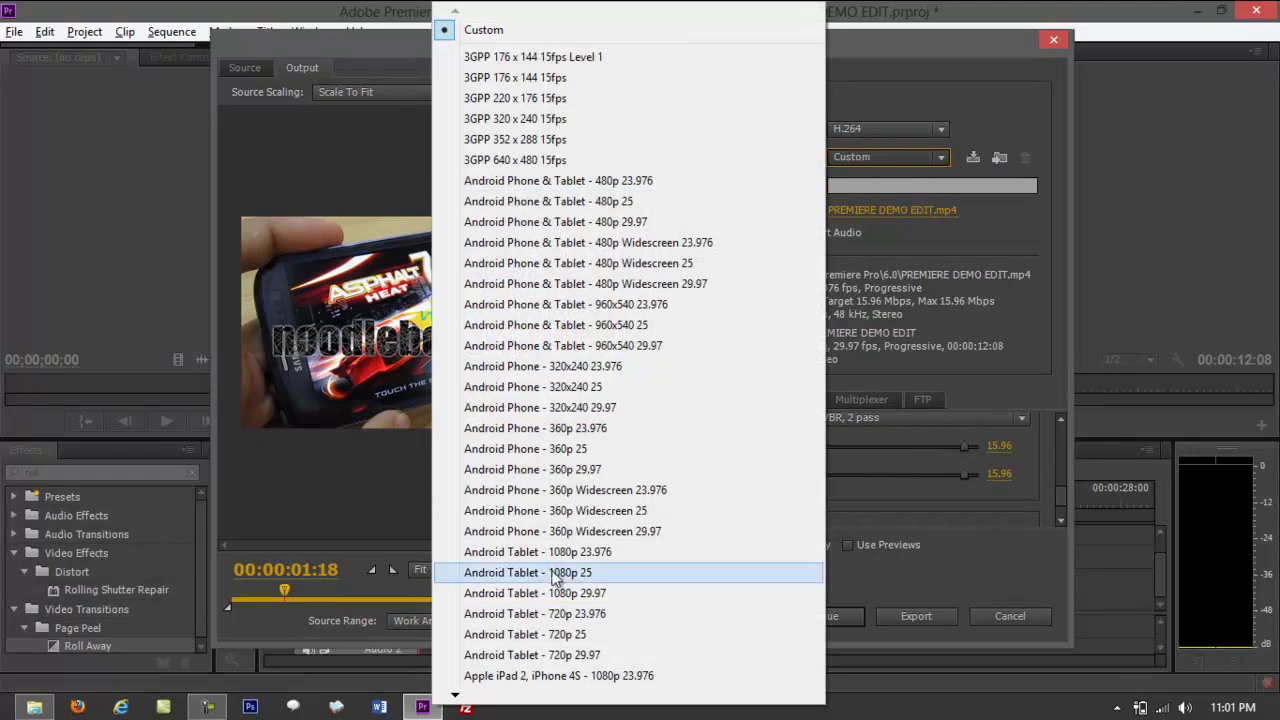
mouse_move(466, 698)
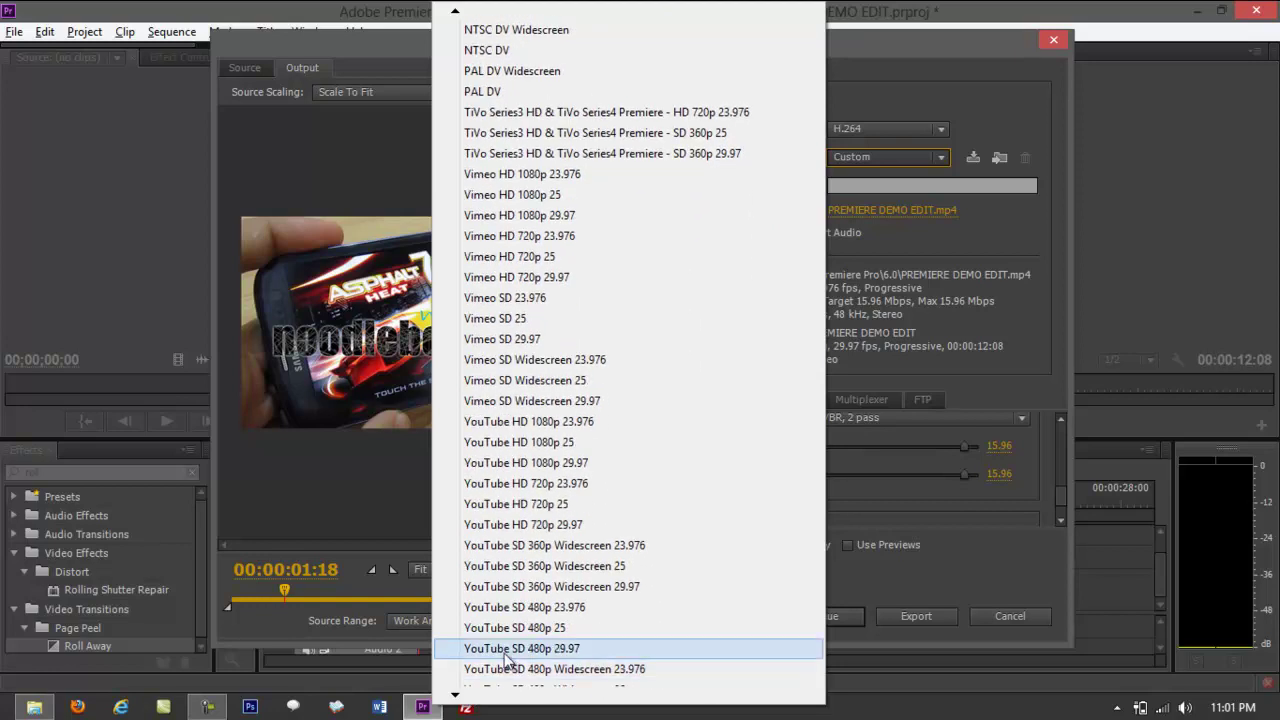
left_click(557, 485)
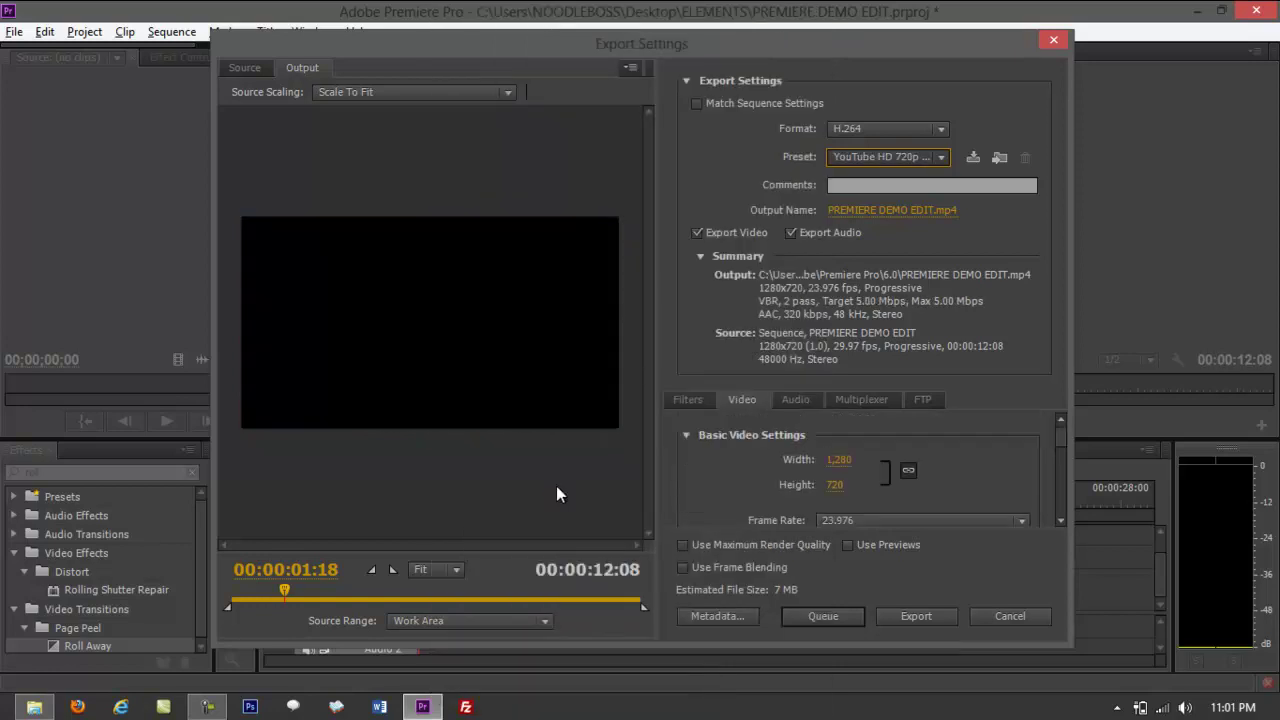
left_click(927, 611)
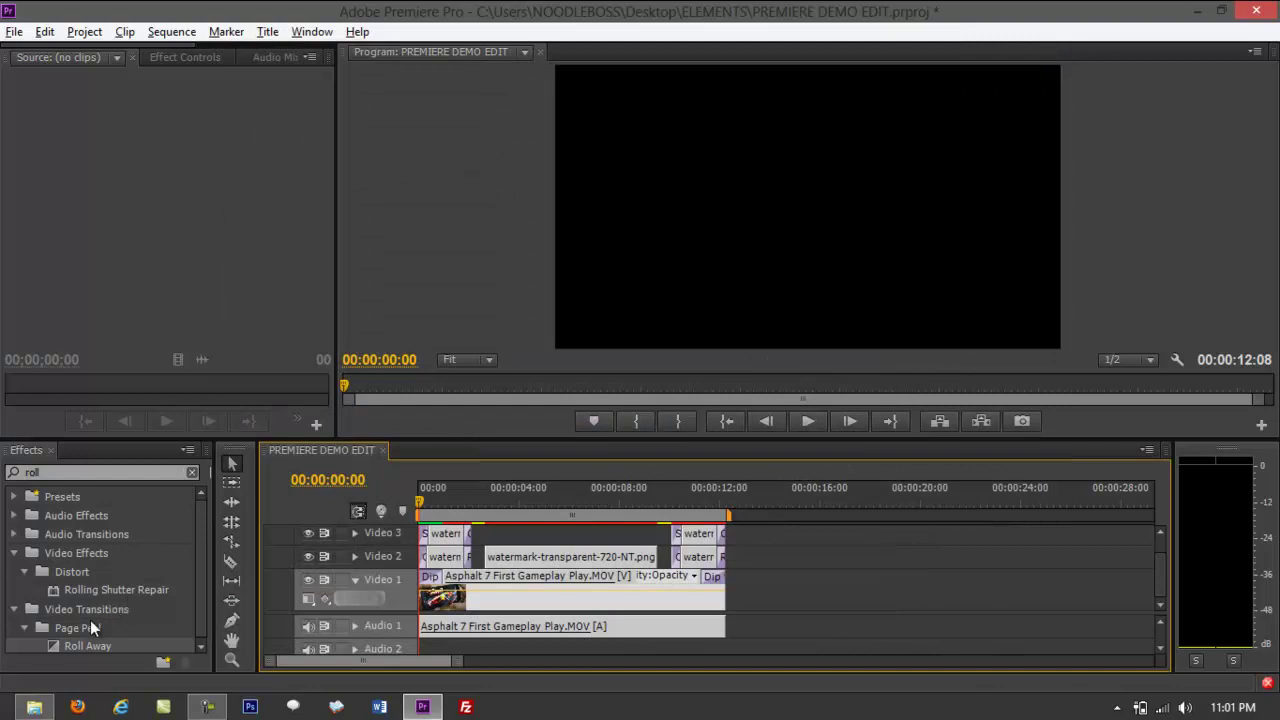
Save the project and play the exported PREMIERE DEMO EDIT.mp4 from the ELEMENTS folder.
key("ctrl+s")
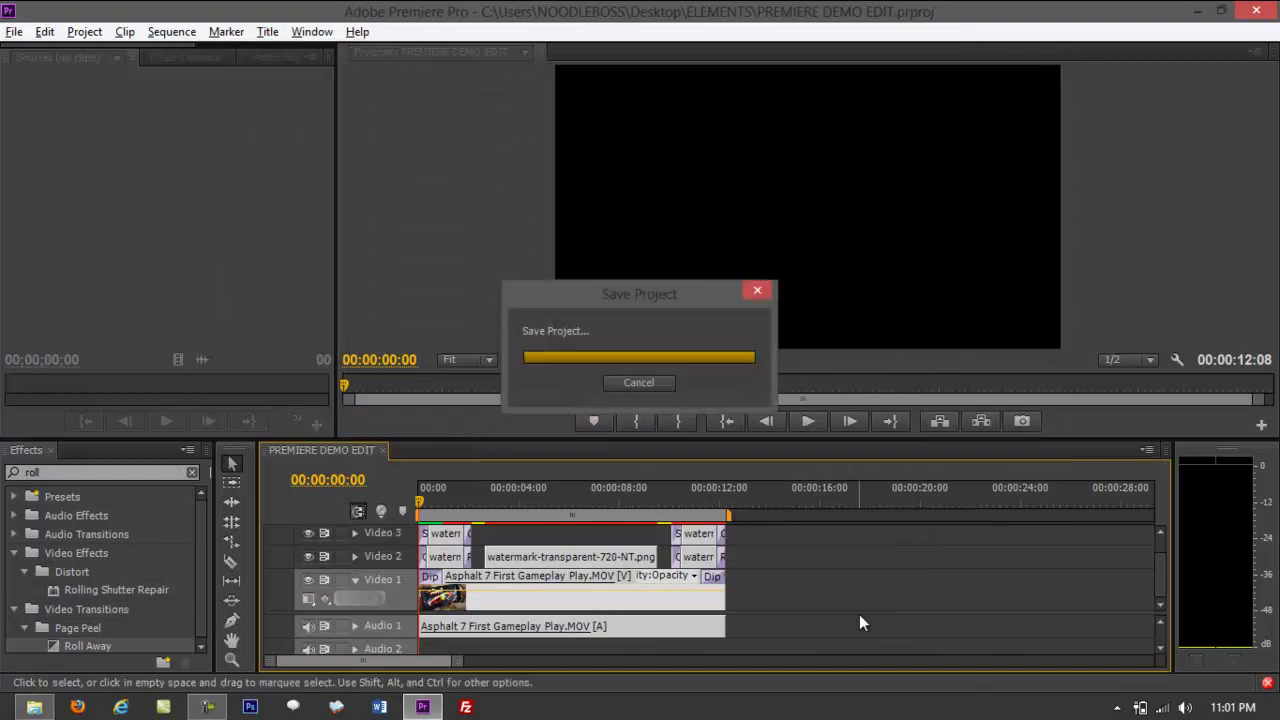
left_click(44, 707)
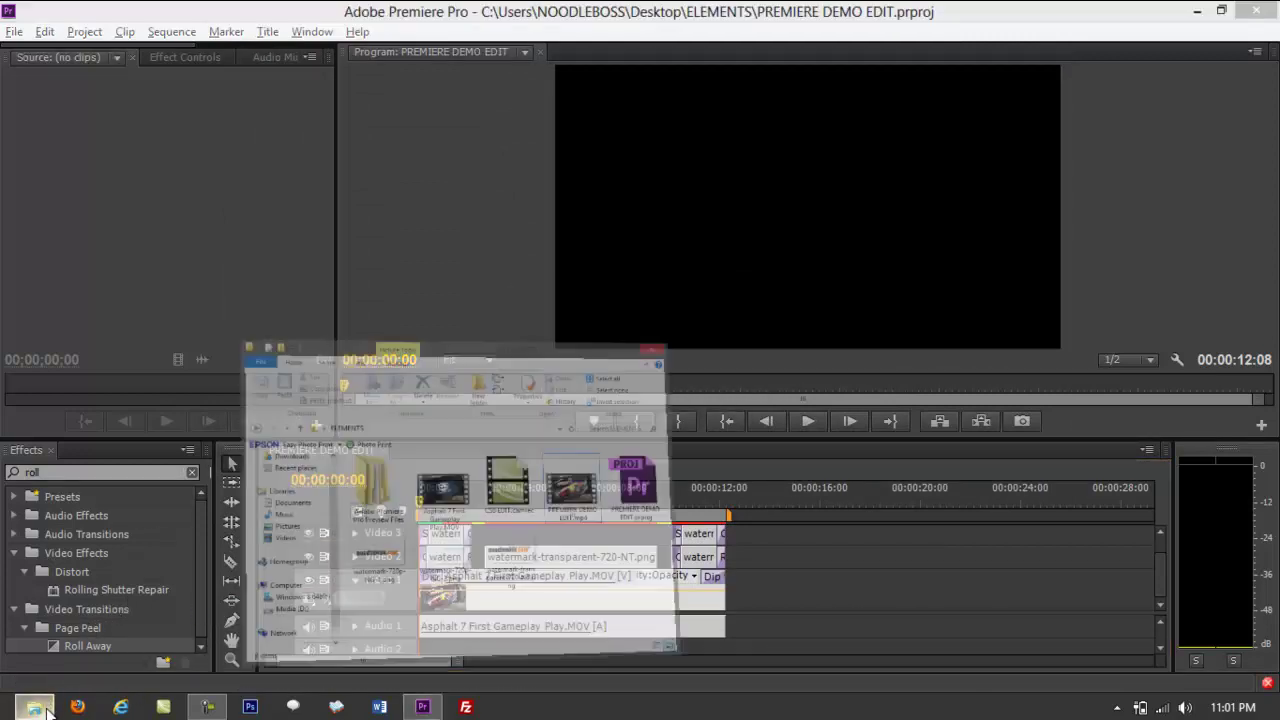
left_click_drag(863, 46, 812, 108)
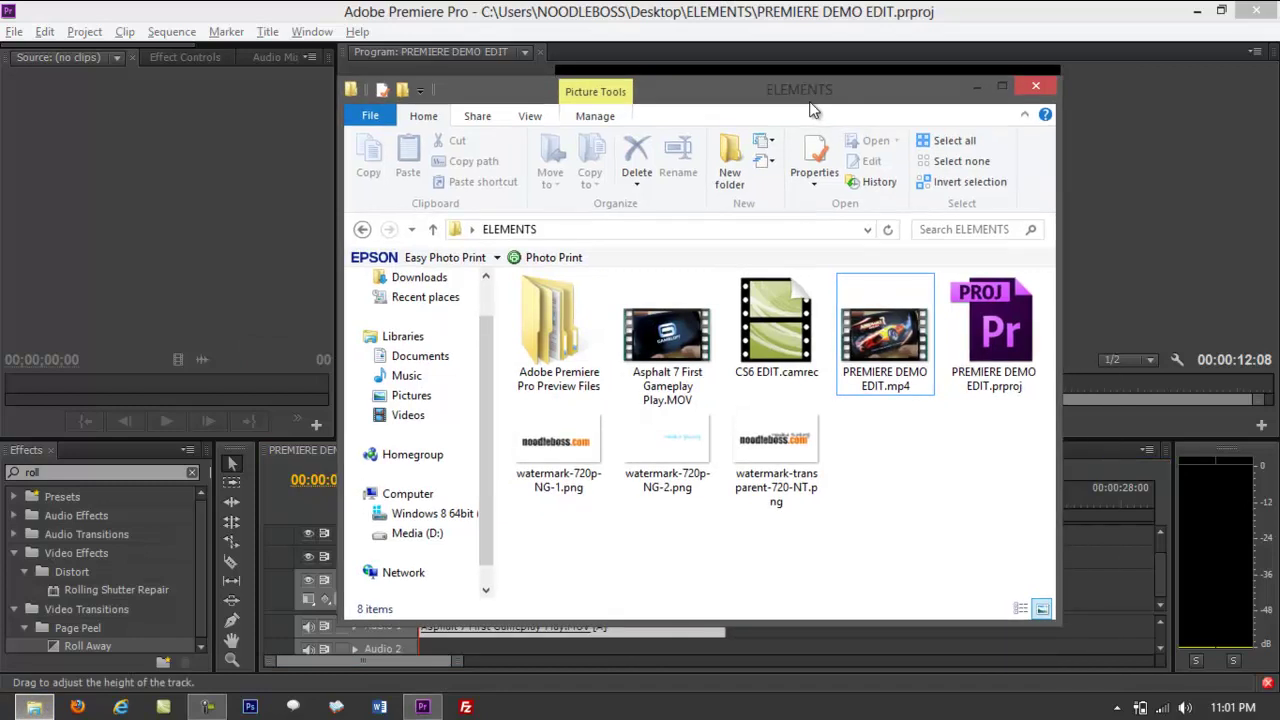
double_click(874, 330)
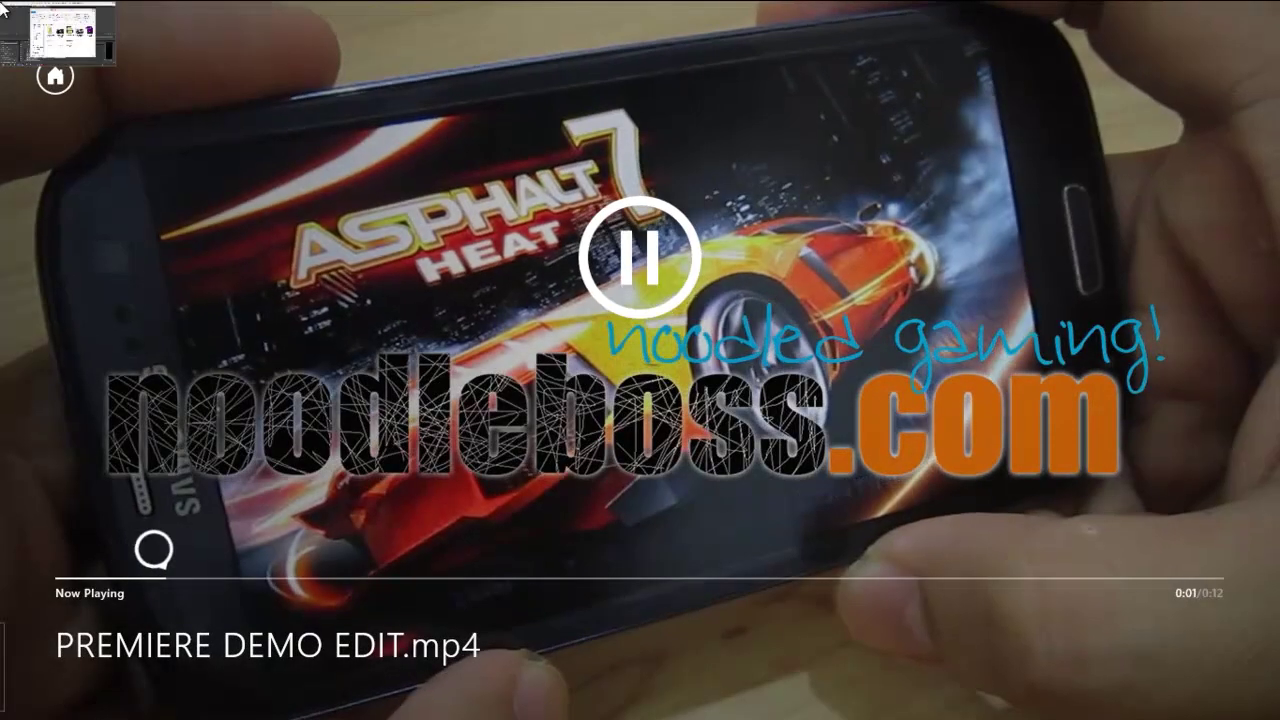
left_click(5, 20)
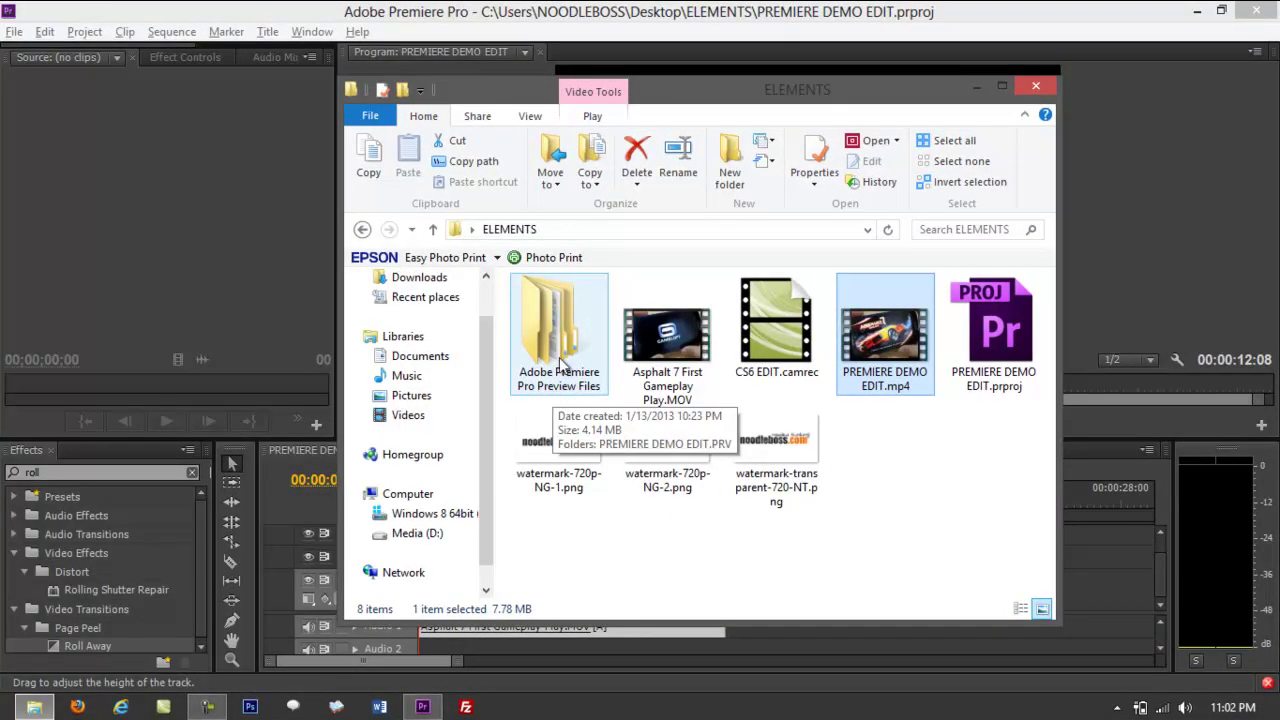
Clear the file selection, nudge the ELEMENTS window left, and return to Premiere Pro.
left_click(955, 498)
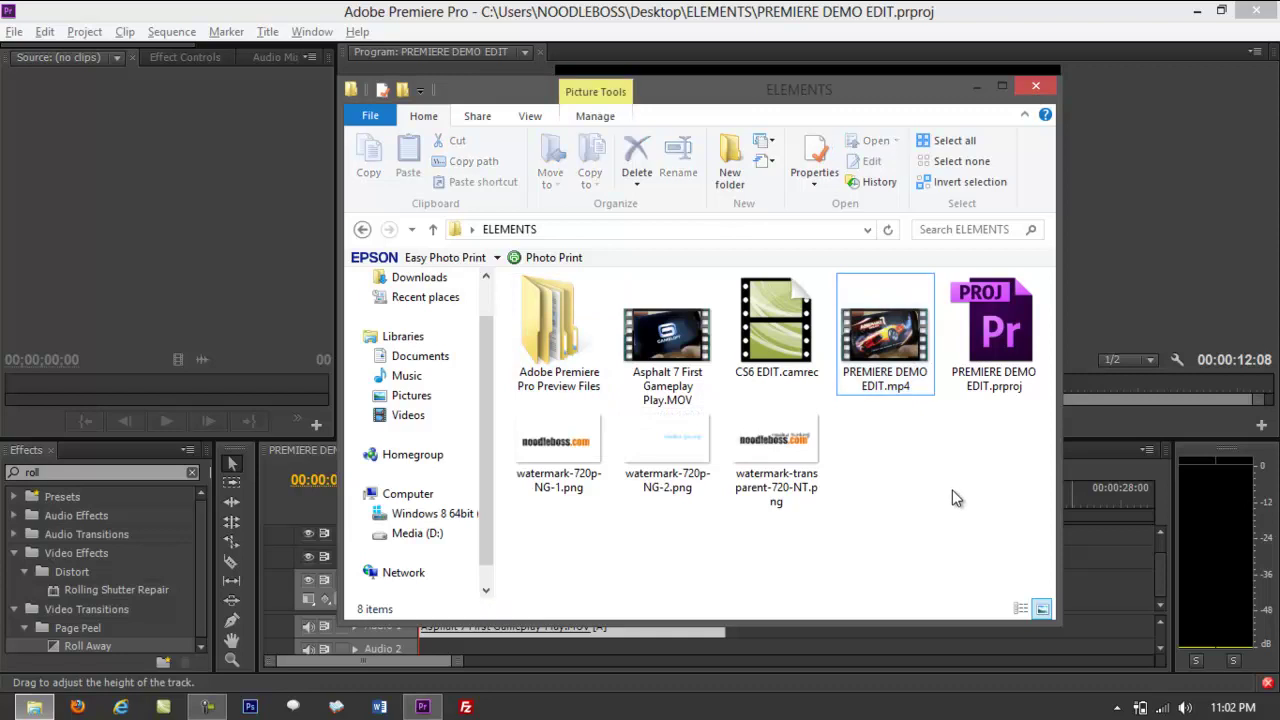
left_click_drag(818, 102, 718, 104)
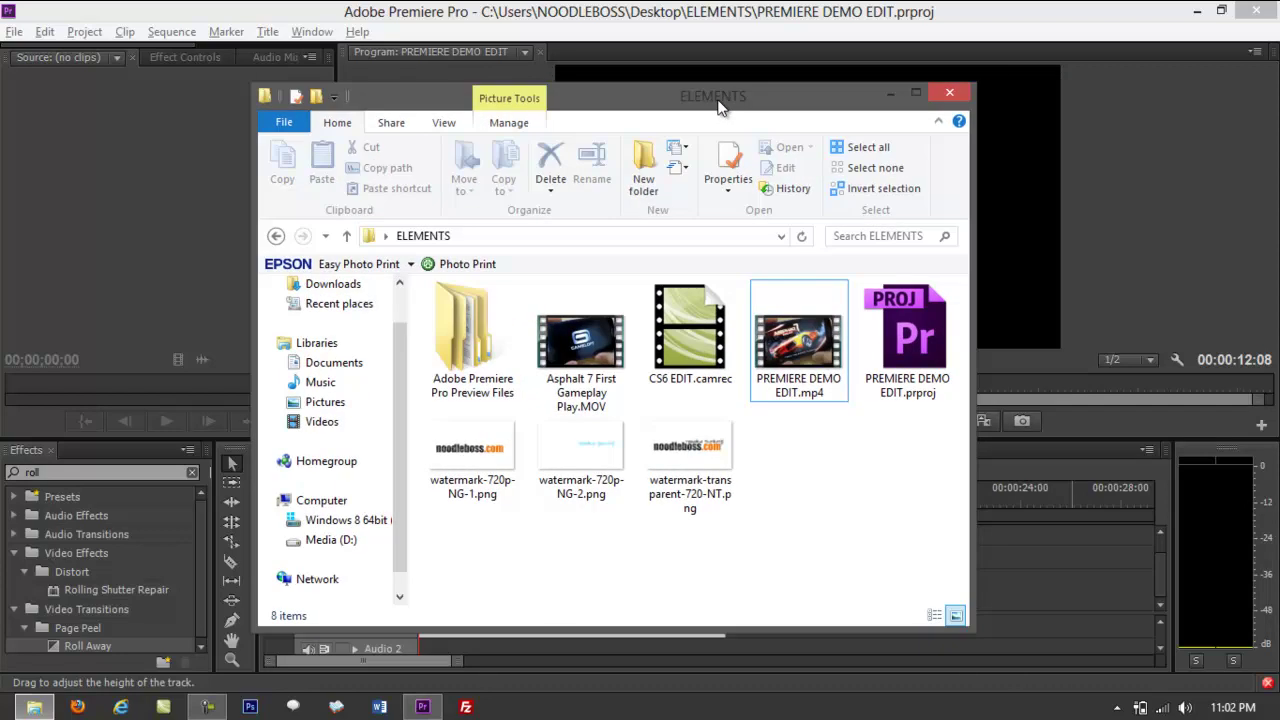
left_click(618, 8)
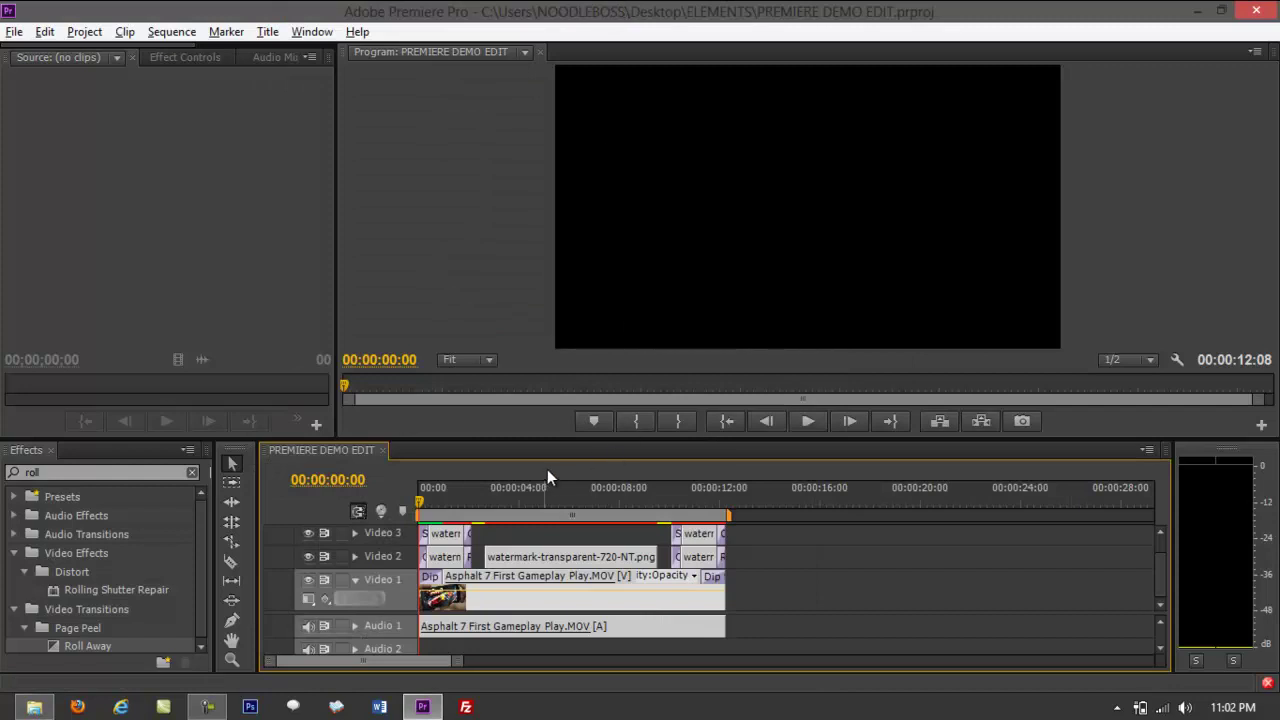
Scrub the playhead to 00:00:02:24 to show the Asphalt 7 frame with the noodleboss.com watermark.
left_click_drag(473, 503, 493, 500)
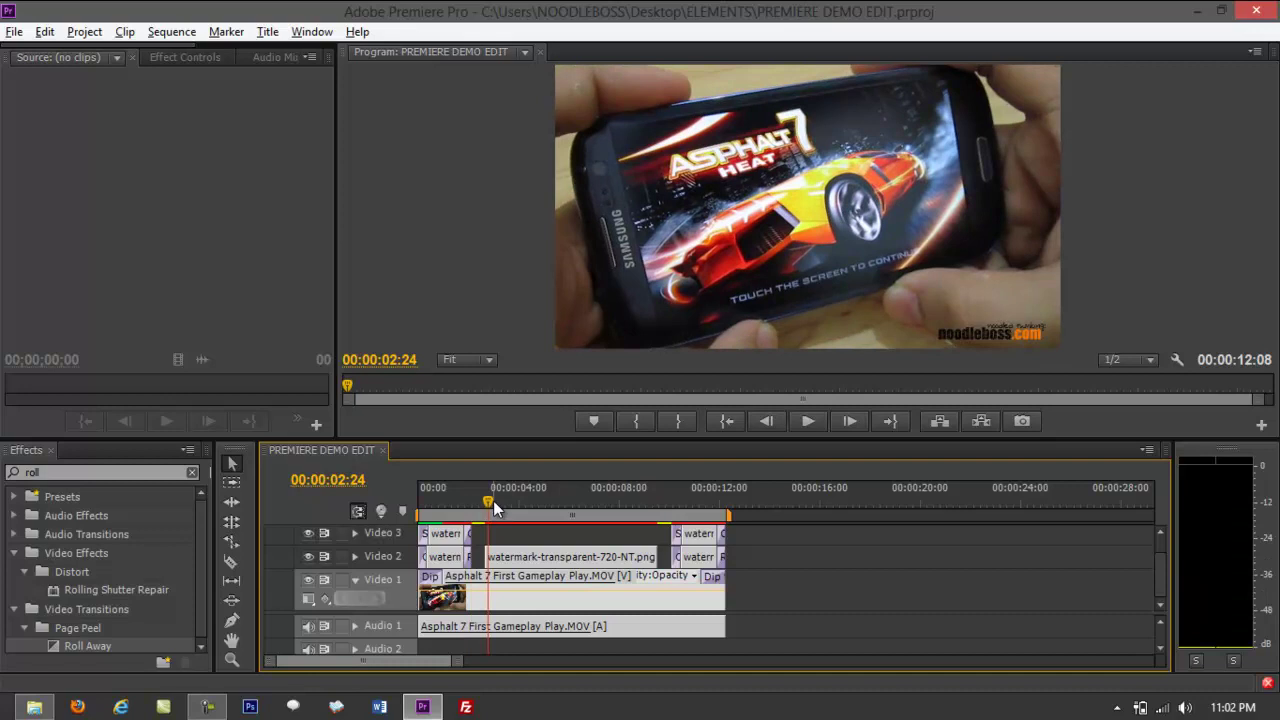